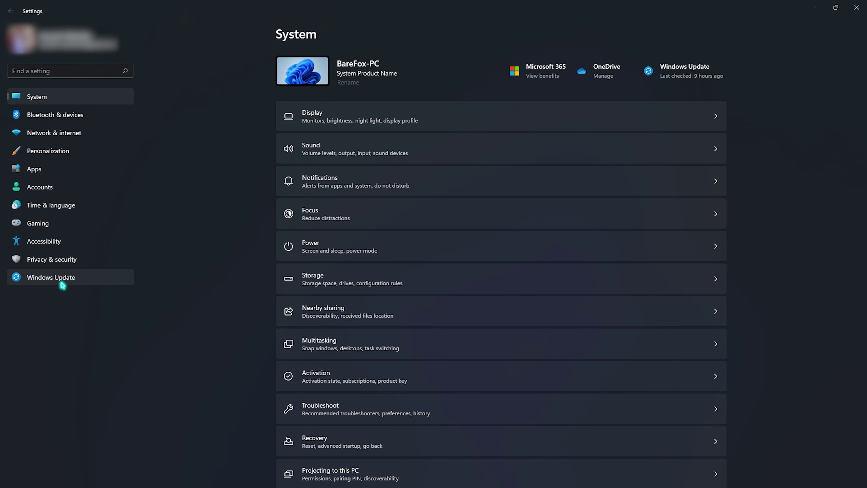
Run a Windows Update check so the pending Defender security intelligence update installs
{"action": "left_click", "coordinate": [62, 285]}
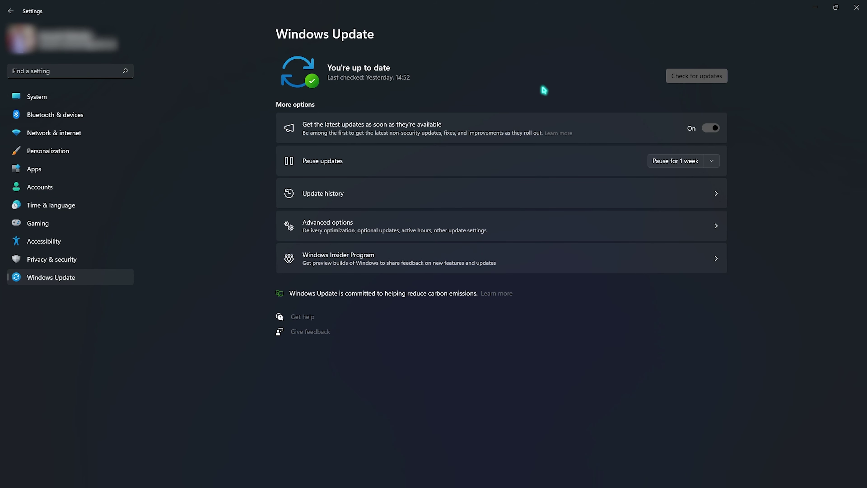
{"action": "left_click", "coordinate": [704, 80]}
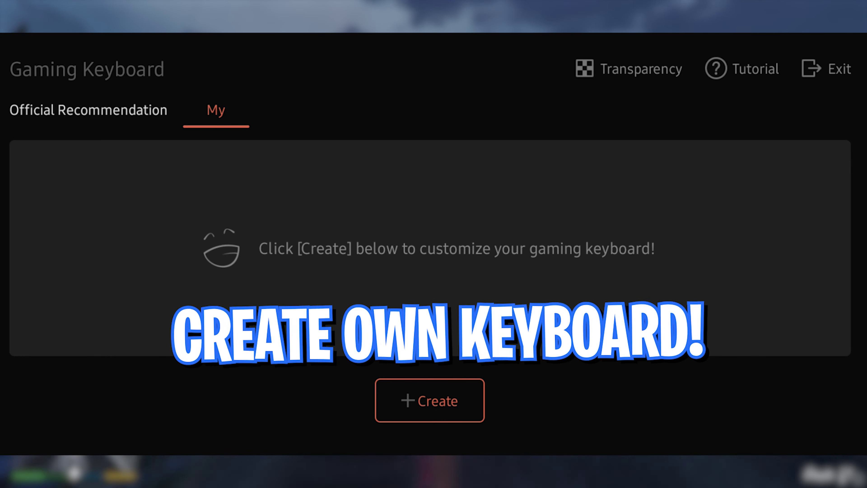
Start a new custom key mapping under the My tab of Avica Remote's Gaming Keyboard
{"action": "left_click", "coordinate": [403, 408]}
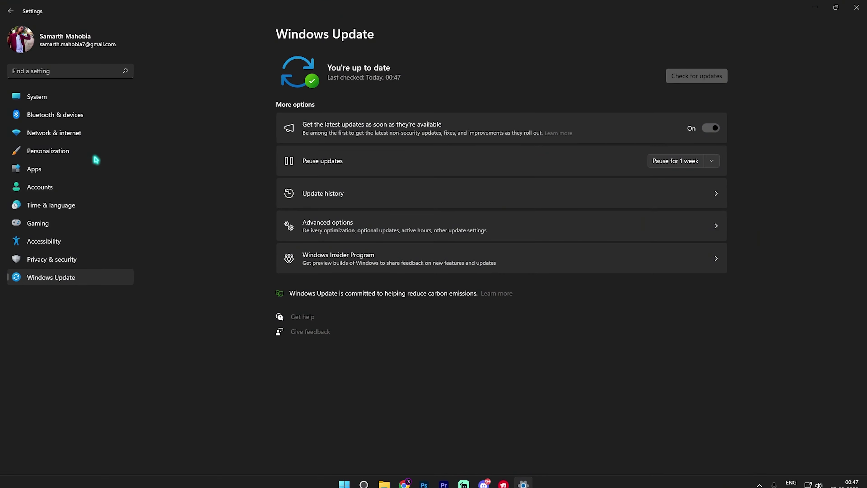
Under Gaming, confirm the Xbox Game Bar controller shortcut is Off and Game Mode is On
{"action": "left_click", "coordinate": [63, 102]}
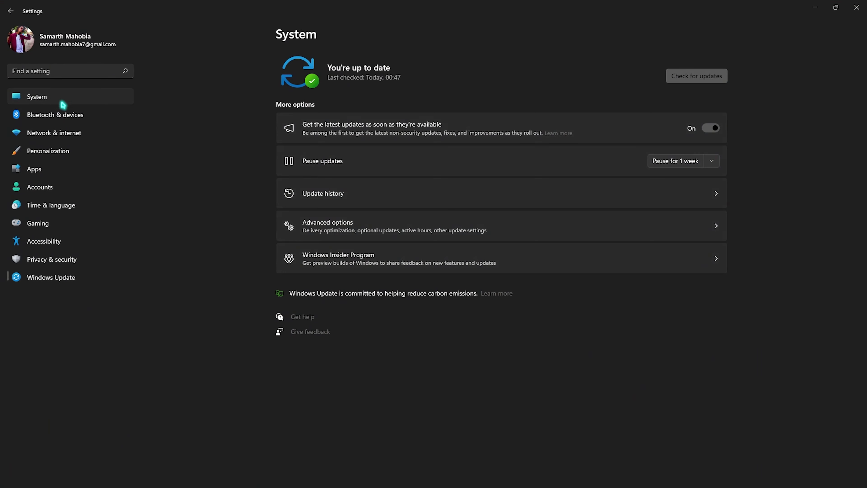
{"action": "left_click", "coordinate": [55, 220]}
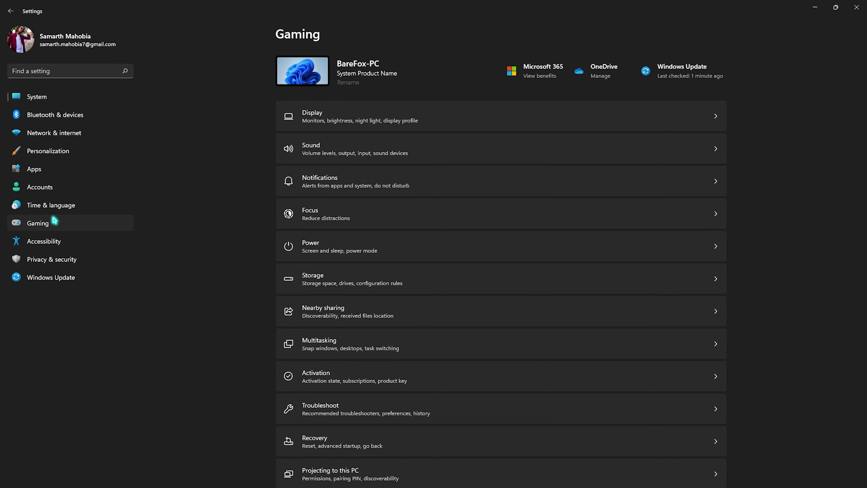
{"action": "left_click", "coordinate": [326, 78]}
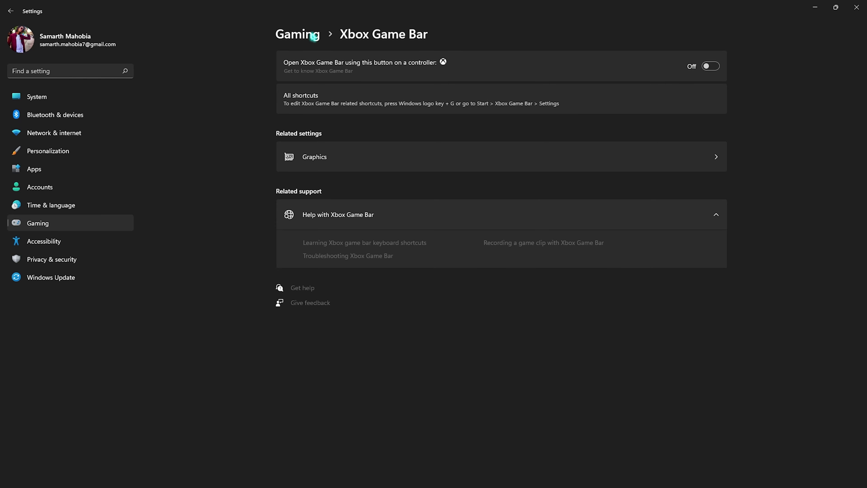
{"action": "left_click", "coordinate": [314, 36]}
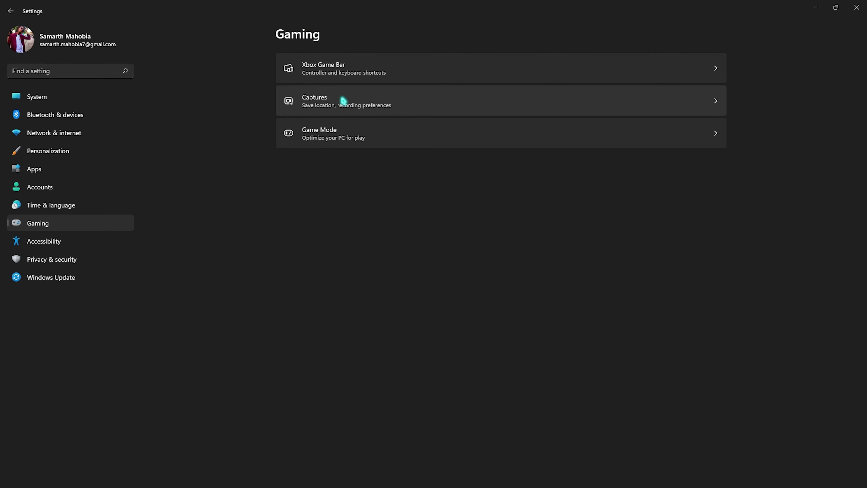
{"action": "left_click", "coordinate": [327, 134]}
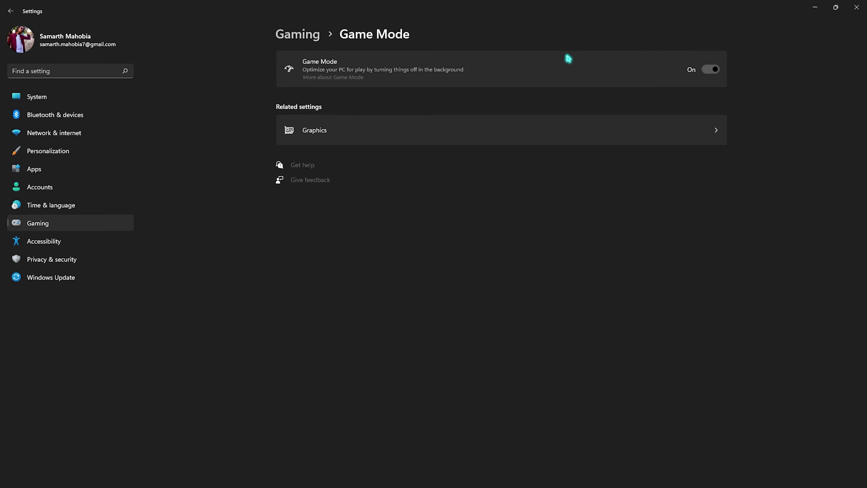
Confirm GPU scheduling and windowed-game optimizations stay on in the default graphics settings
{"action": "left_click", "coordinate": [352, 141]}
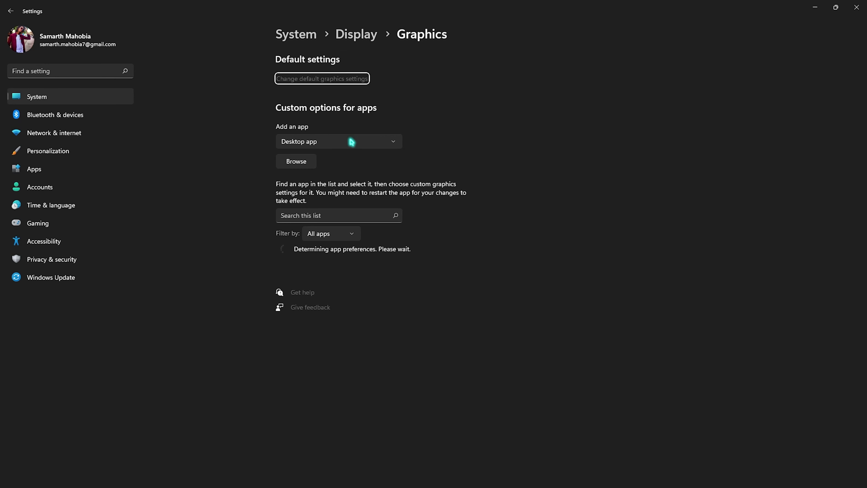
{"action": "left_click", "coordinate": [311, 79]}
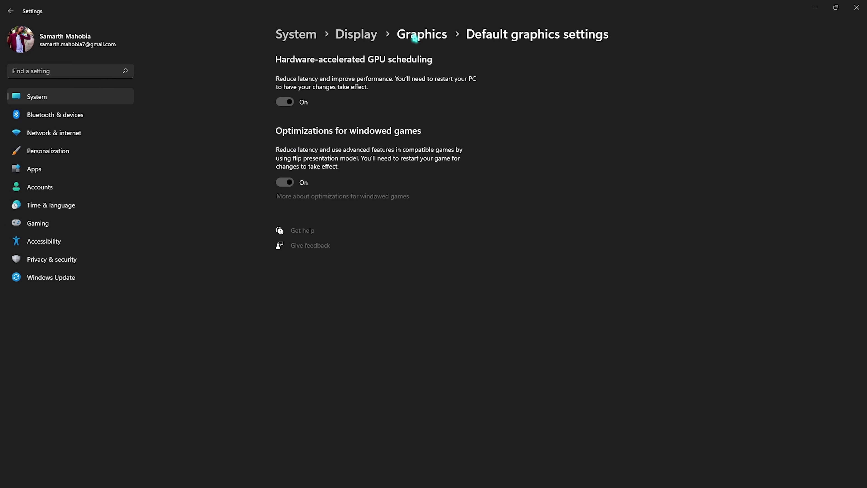
{"action": "left_click", "coordinate": [415, 34]}
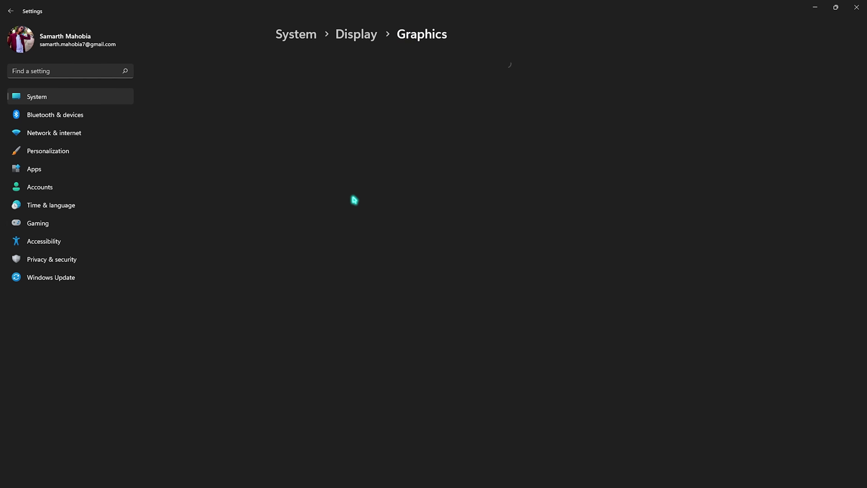
Set Grand Theft Auto V's graphics preference to High performance and save it
{"action": "scroll", "coordinate": [295, 225], "scroll_direction": "down", "scroll_amount": 5}
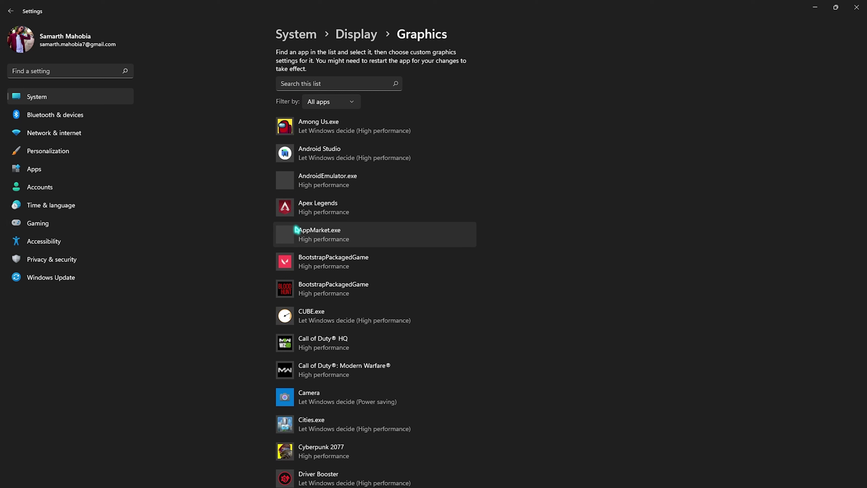
{"action": "scroll", "coordinate": [297, 229], "scroll_direction": "down", "scroll_amount": 4}
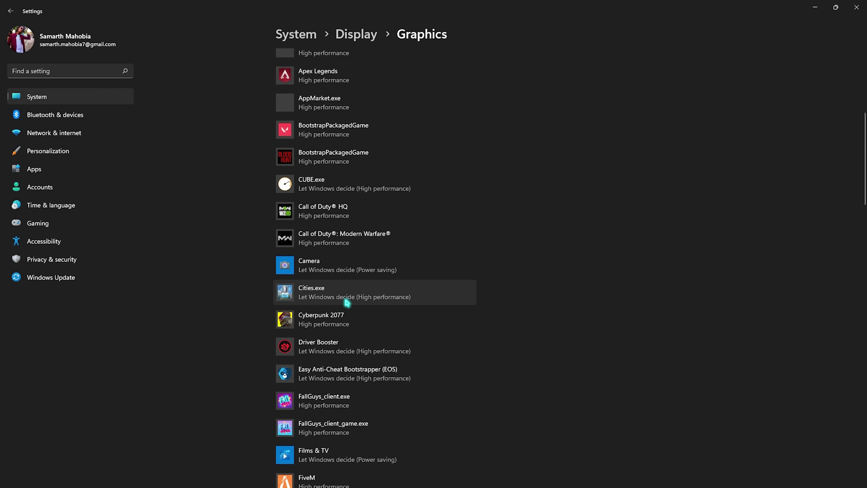
{"action": "scroll", "coordinate": [347, 302], "scroll_direction": "down", "scroll_amount": 12}
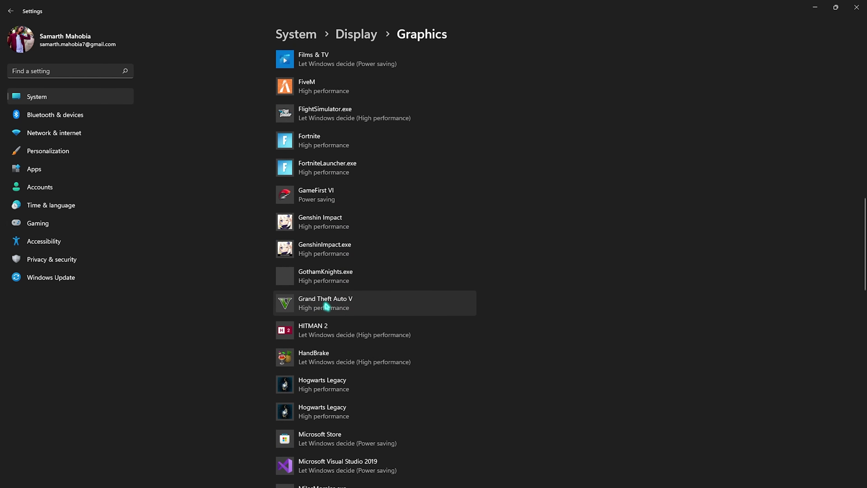
{"action": "left_click", "coordinate": [327, 306]}
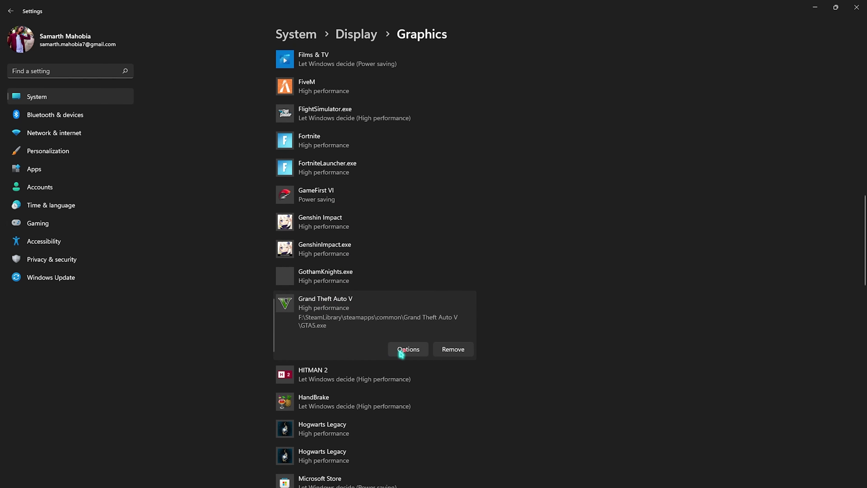
{"action": "left_click", "coordinate": [402, 352]}
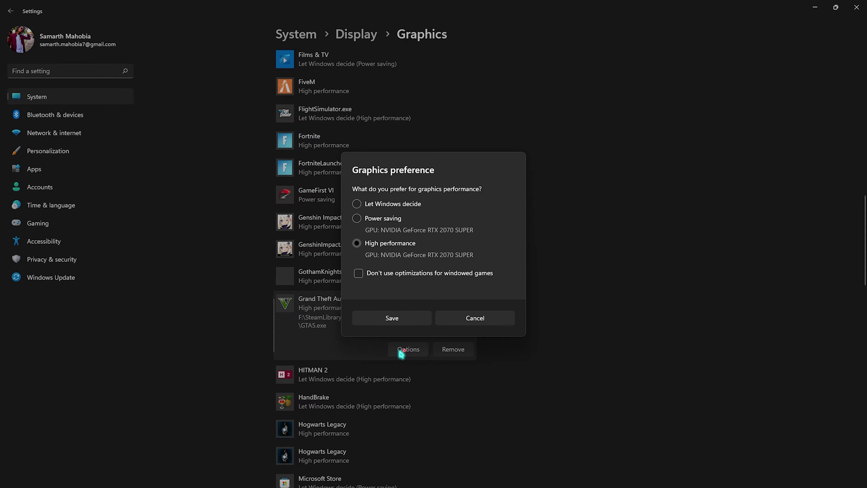
{"action": "left_click", "coordinate": [405, 322]}
Open the Browse file picker for adding a game, then close it without adding anything
{"action": "scroll", "coordinate": [374, 287], "scroll_direction": "up", "scroll_amount": 10}
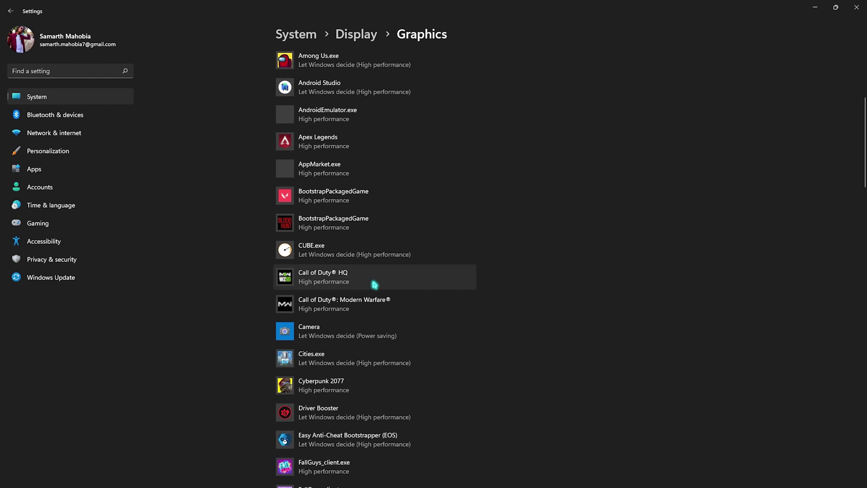
{"action": "scroll", "coordinate": [374, 284], "scroll_direction": "up", "scroll_amount": 5}
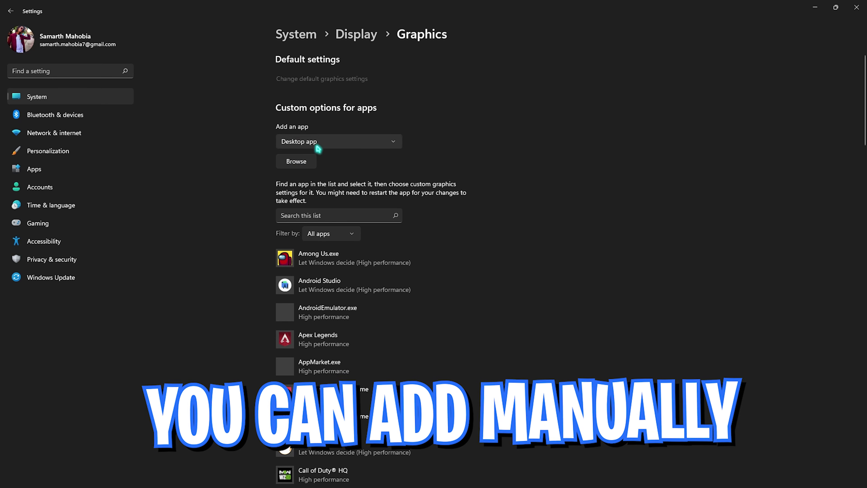
{"action": "left_click", "coordinate": [296, 162]}
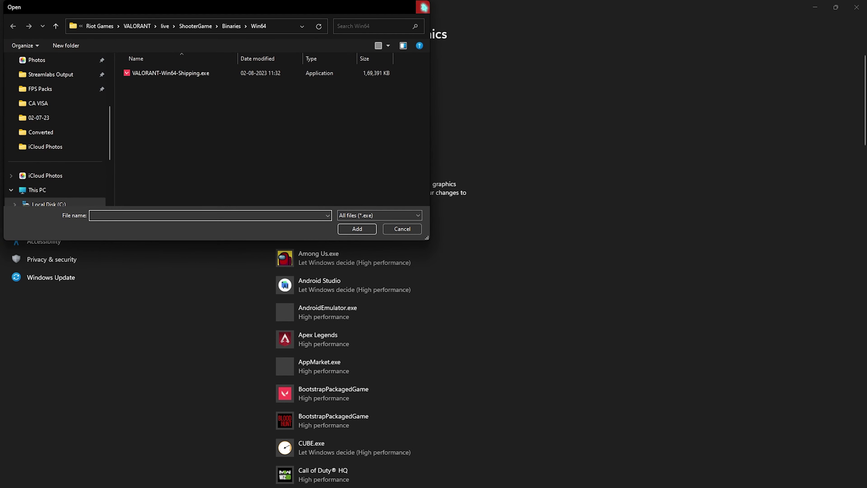
{"action": "left_click", "coordinate": [423, 7]}
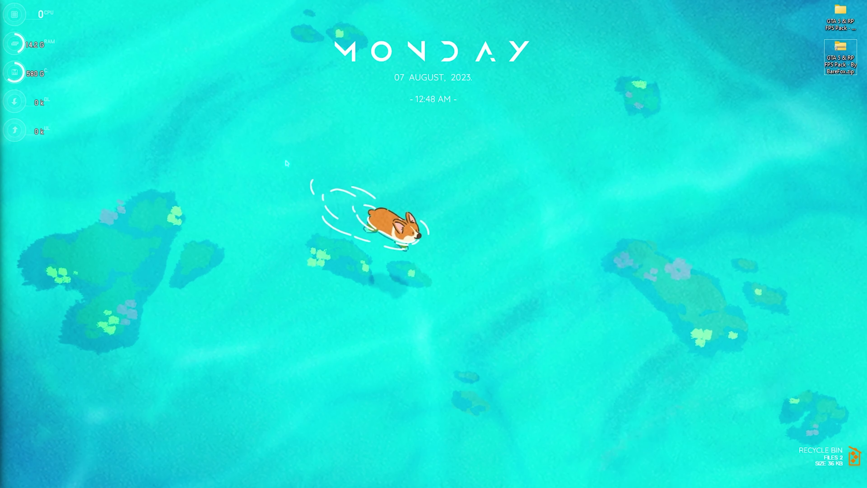
Choose Adjust for best performance, keeping thumbnails instead of icons and smooth screen-font edges
{"action": "left_click", "coordinate": [286, 162]}
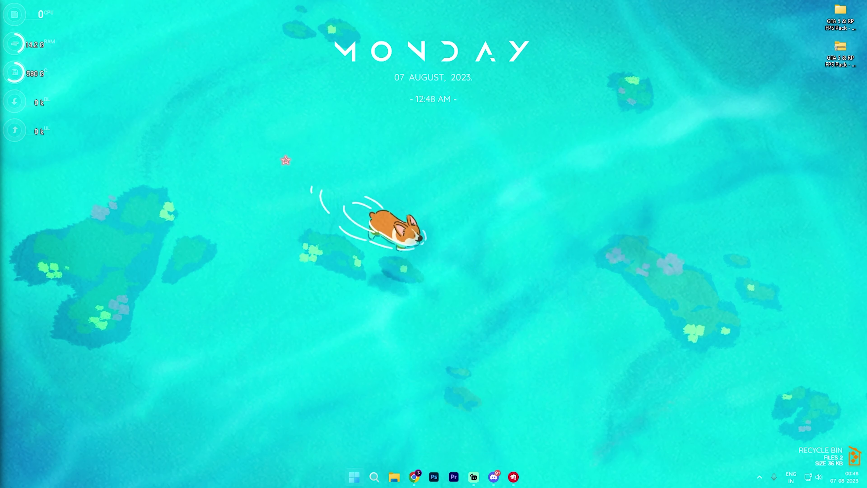
{"action": "key", "text": "super+s"}
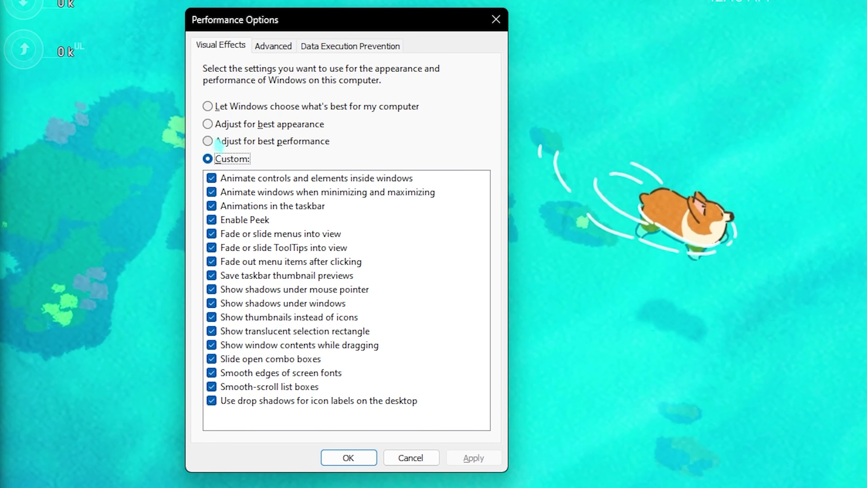
{"action": "left_click", "coordinate": [218, 143]}
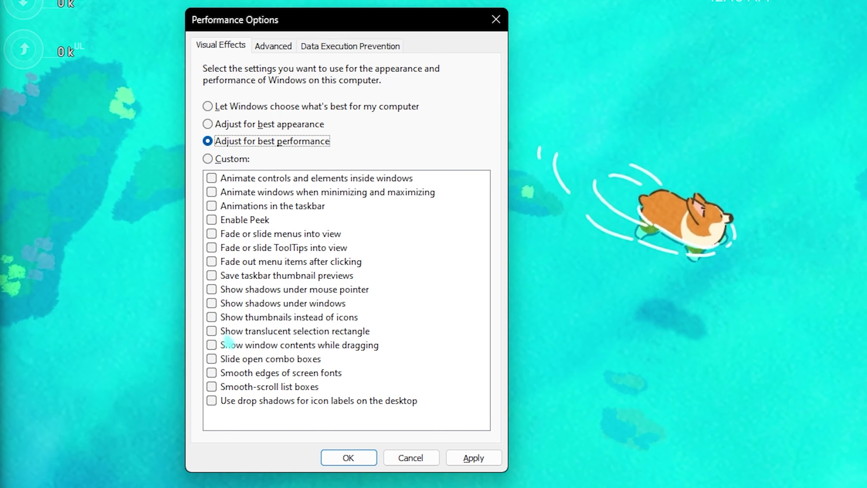
{"action": "left_click", "coordinate": [222, 317]}
{"action": "left_click", "coordinate": [219, 373]}
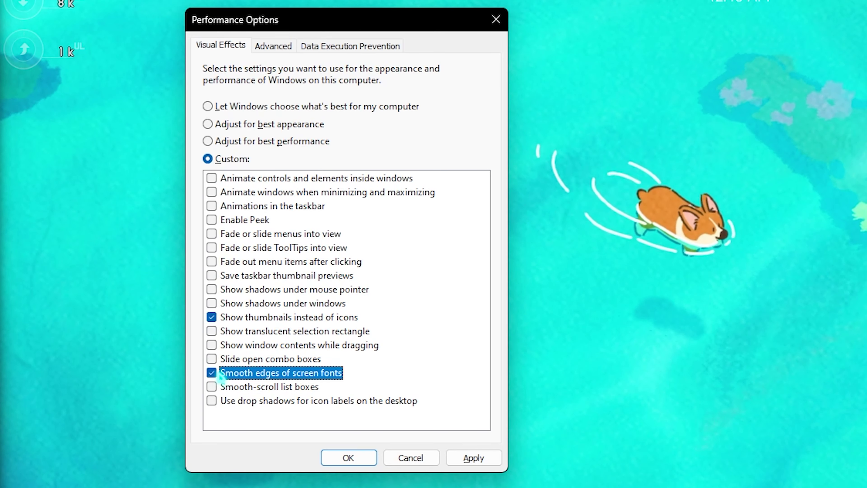
{"action": "left_click", "coordinate": [272, 46]}
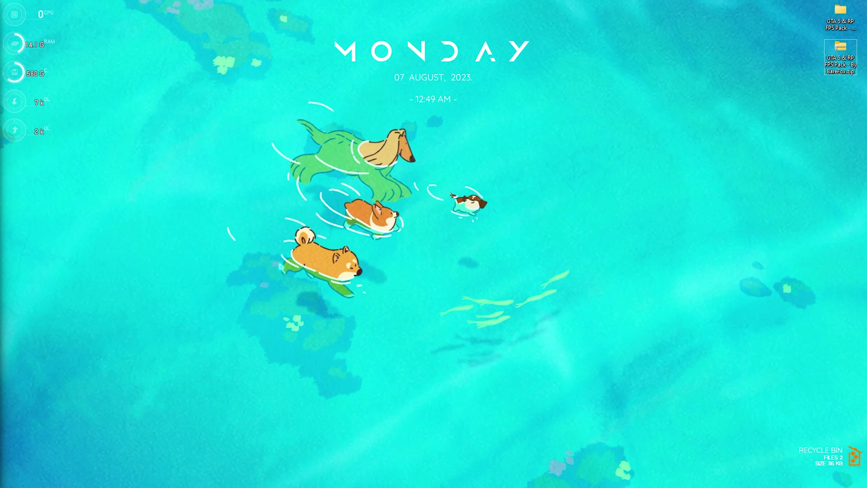
Launch System Configuration and set the boot's Number of processors to 24
{"action": "key", "text": "super"}
{"action": "type", "text": "system configuration"}
{"action": "key", "text": "Return"}
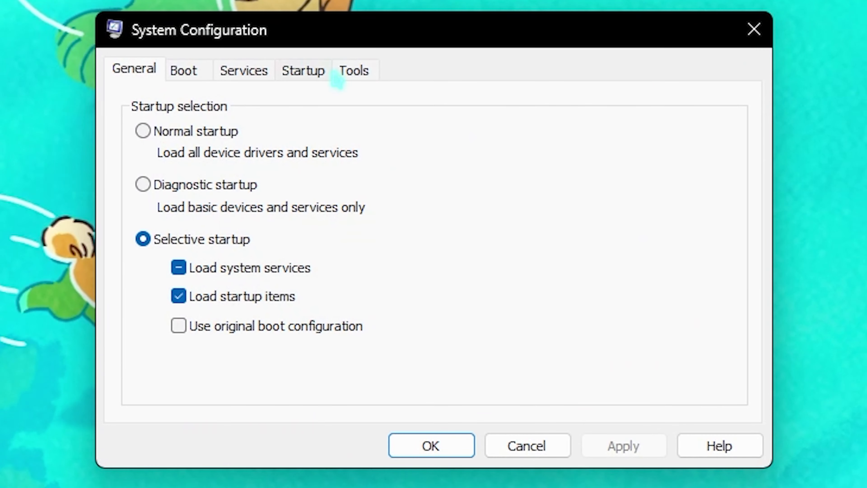
{"action": "left_click", "coordinate": [187, 72]}
{"action": "left_click", "coordinate": [194, 239]}
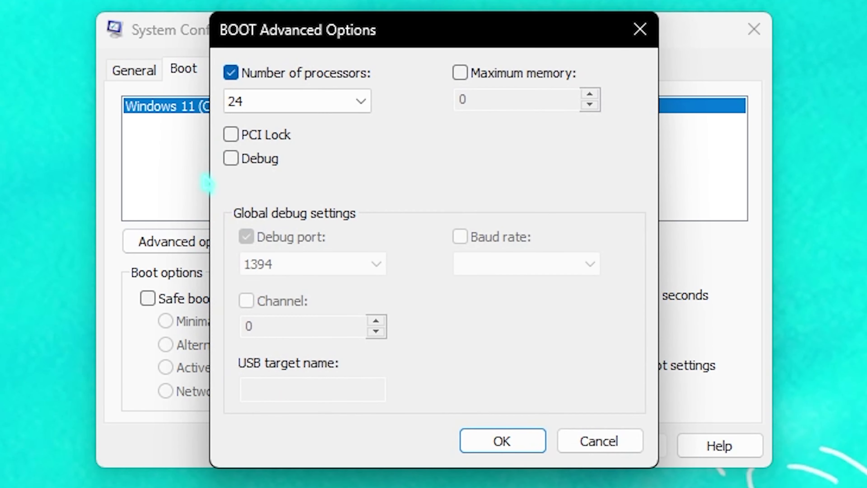
{"action": "left_click", "coordinate": [253, 101]}
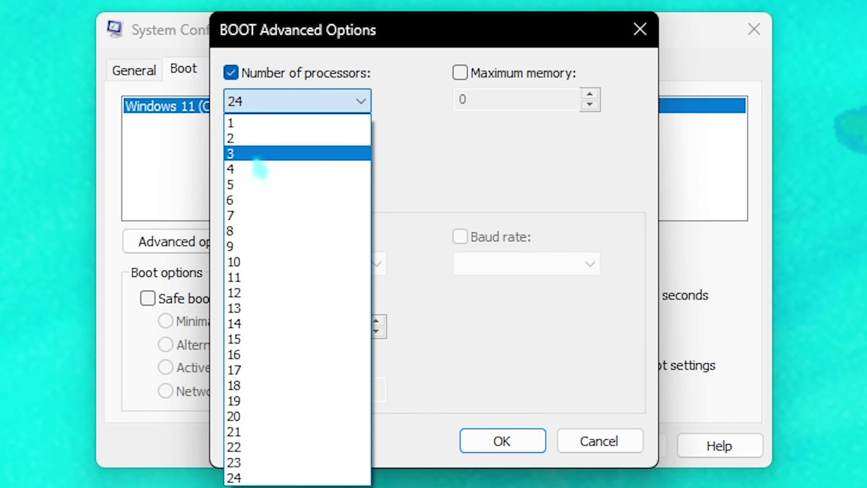
{"action": "left_click", "coordinate": [259, 473]}
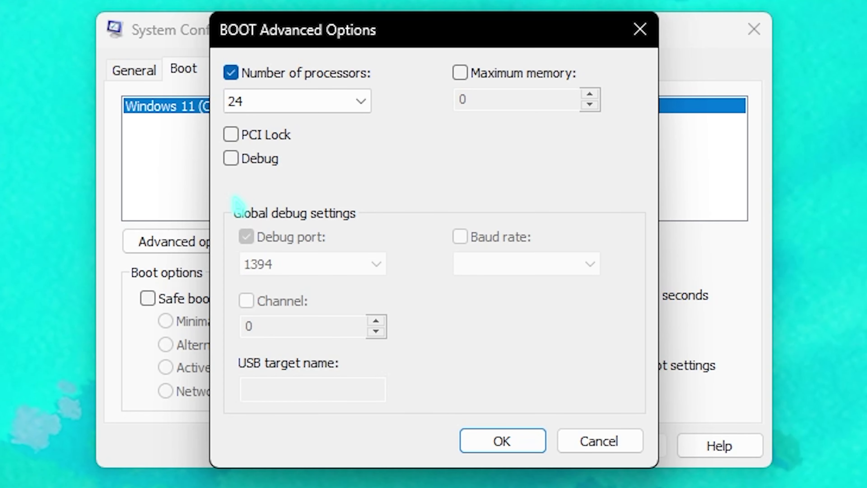
{"action": "left_click", "coordinate": [468, 441]}
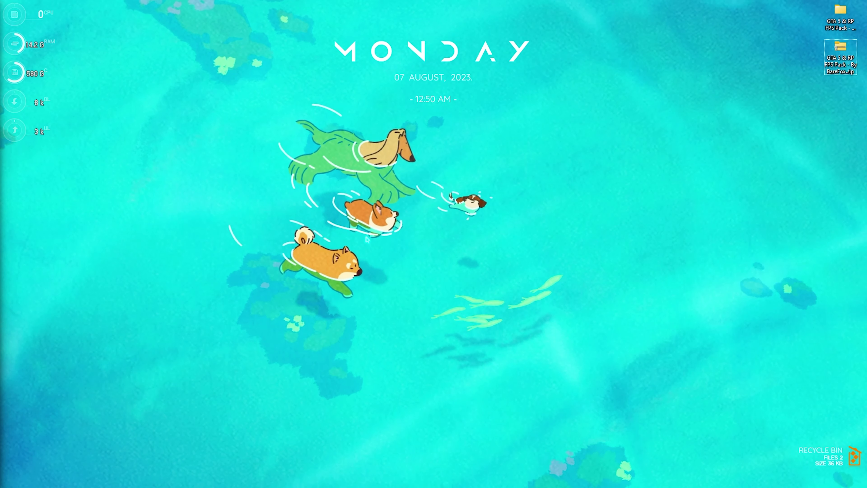
Create a restore point named 'GTA V' for Local Disk (C:), then close System Properties
{"action": "key", "text": "super"}
{"action": "type", "text": "crw"}
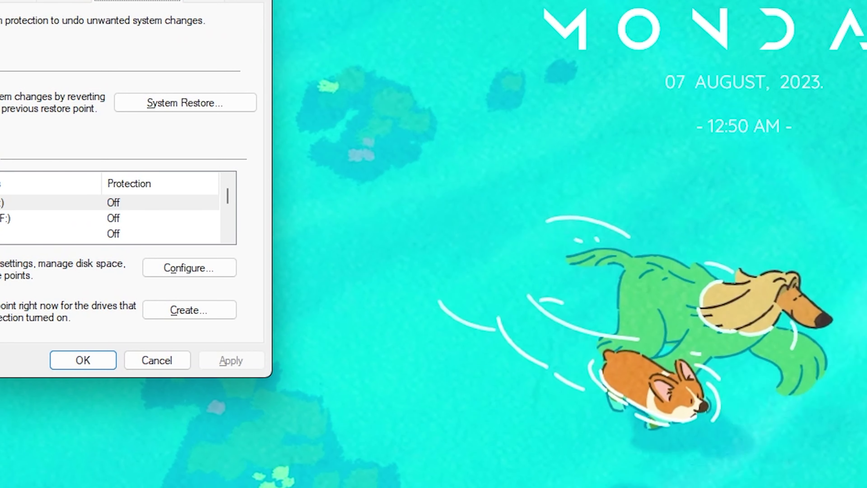
{"action": "scroll", "coordinate": [241, 292], "scroll_direction": "down", "scroll_amount": 1}
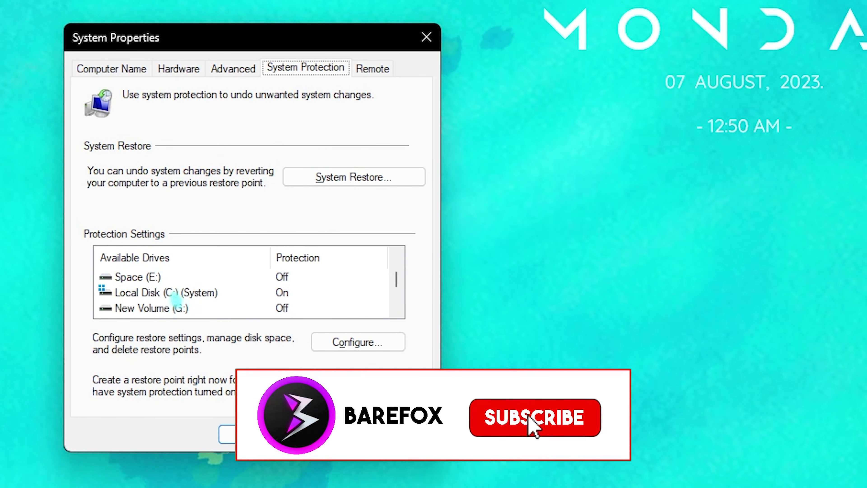
{"action": "left_click", "coordinate": [166, 293]}
{"action": "left_click", "coordinate": [357, 385]}
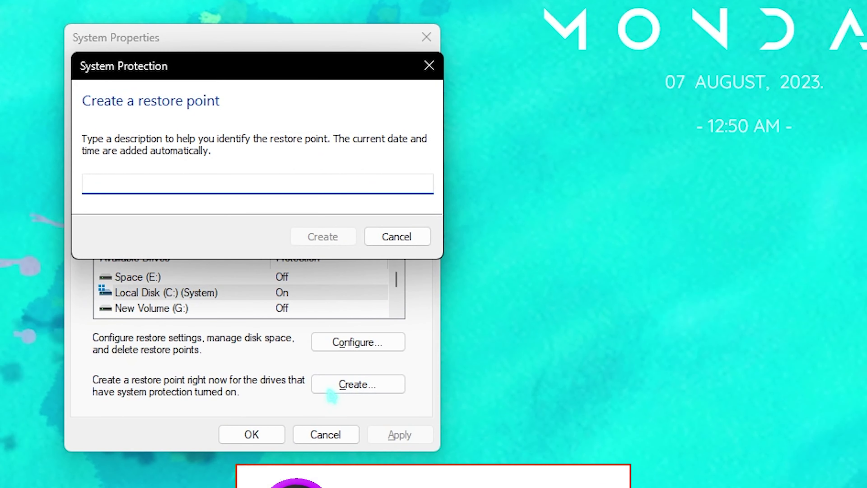
{"action": "type", "text": "GTA V"}
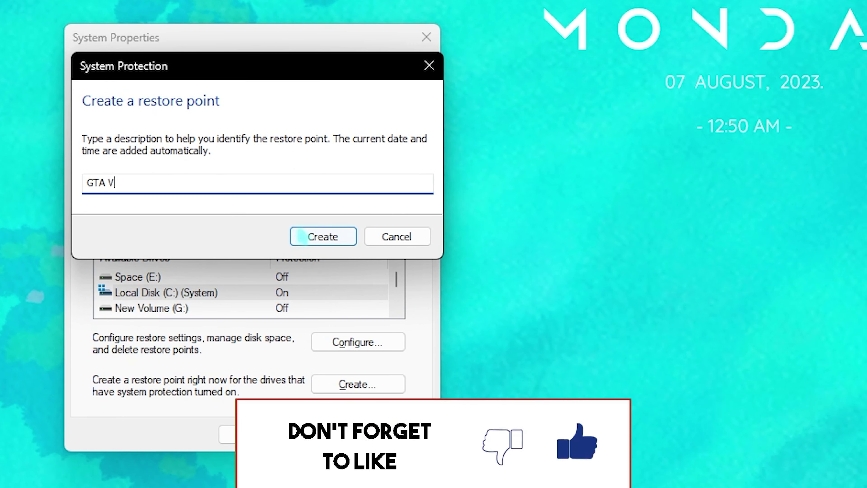
{"action": "left_click", "coordinate": [318, 237]}
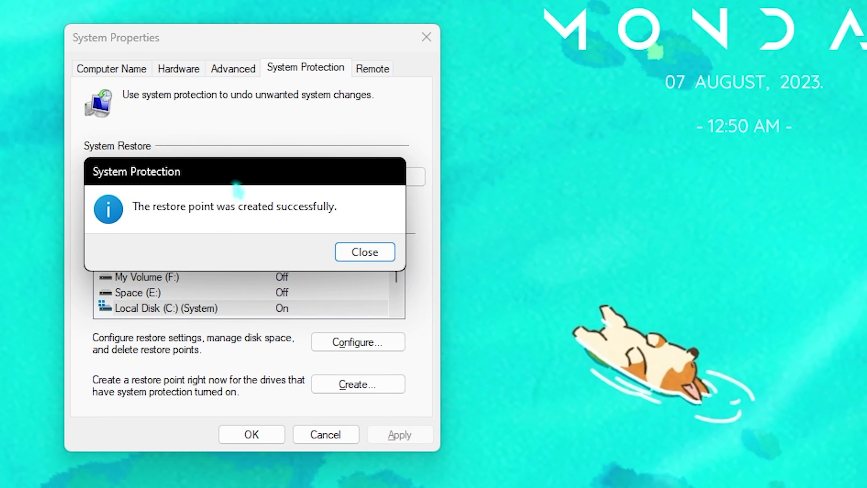
{"action": "left_click", "coordinate": [365, 253]}
{"action": "left_click", "coordinate": [423, 40]}
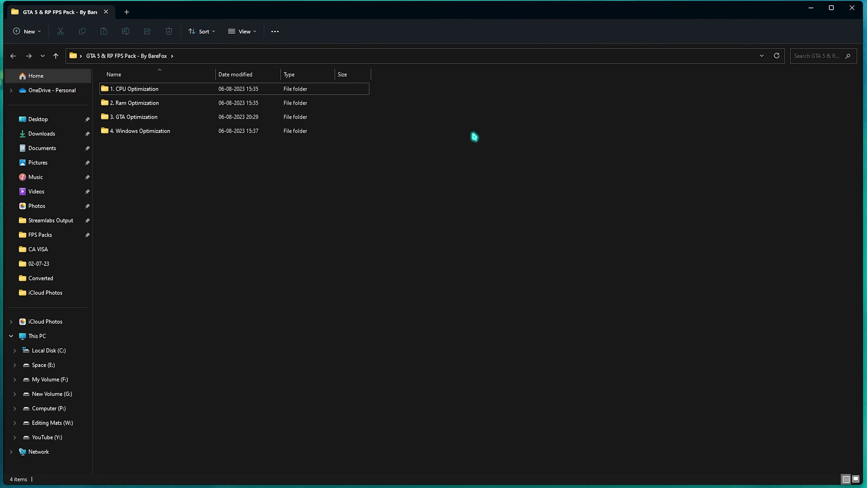
Open 1. CPU Optimization and highlight its AMD and INTEL folders
{"action": "left_click", "coordinate": [134, 90]}
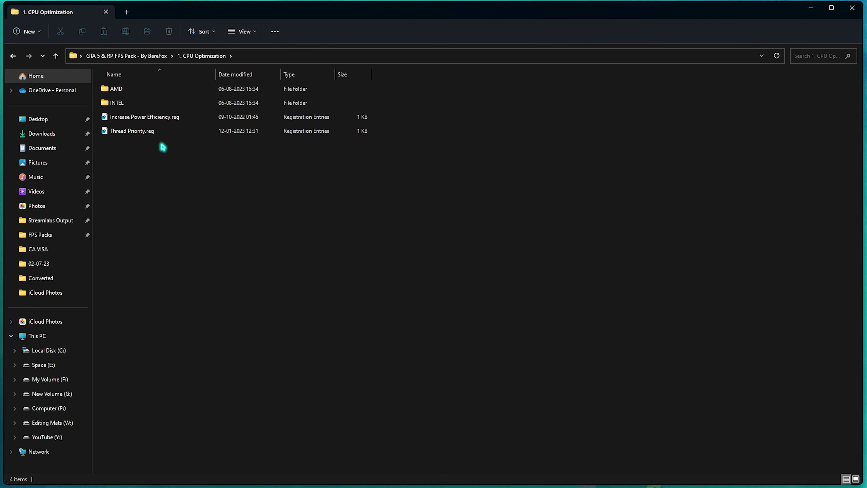
{"action": "left_click_drag", "start_coordinate": [421, 109], "coordinate": [486, 114]}
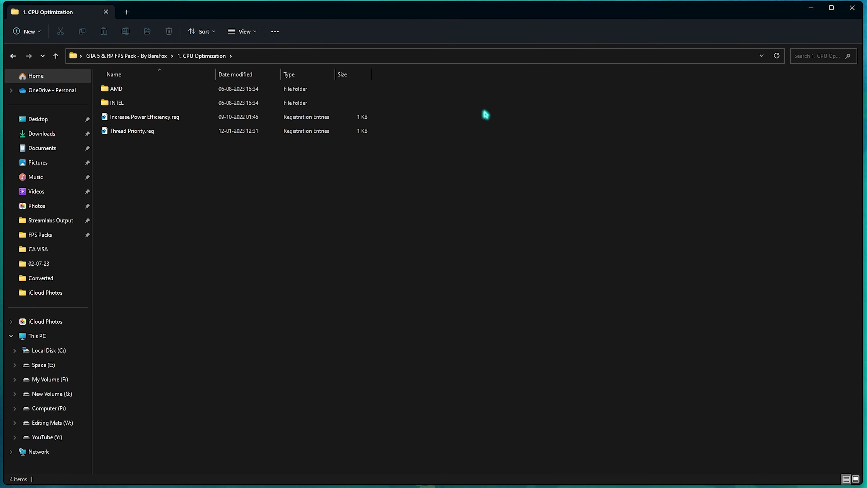
{"action": "key", "text": "super"}
Check System Information for the AMD Ryzen 9 5900X processor and 32.0 GB RAM, then close it
{"action": "type", "text": "sys"}
{"action": "key", "text": "Down"}
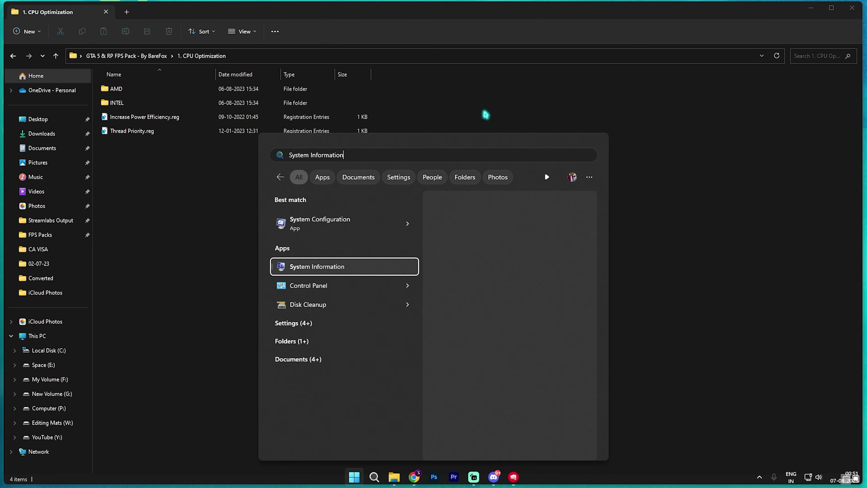
{"action": "key", "text": "Return"}
{"action": "left_click", "coordinate": [429, 151]}
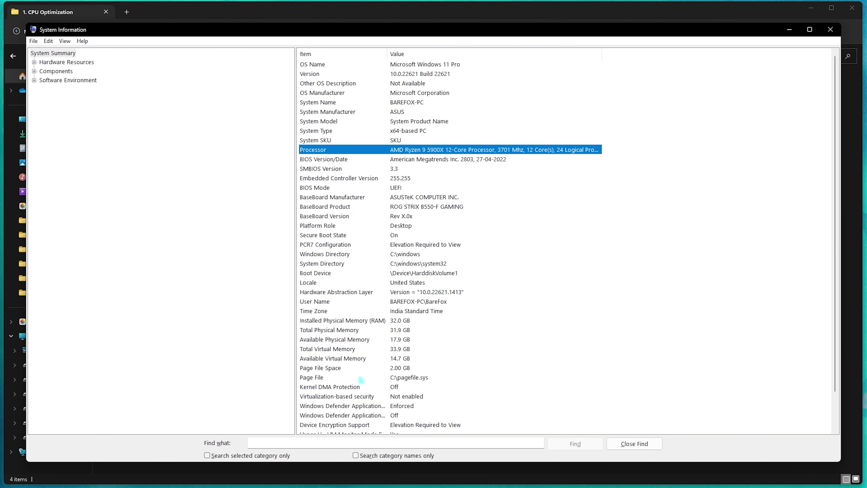
{"action": "left_click", "coordinate": [344, 321]}
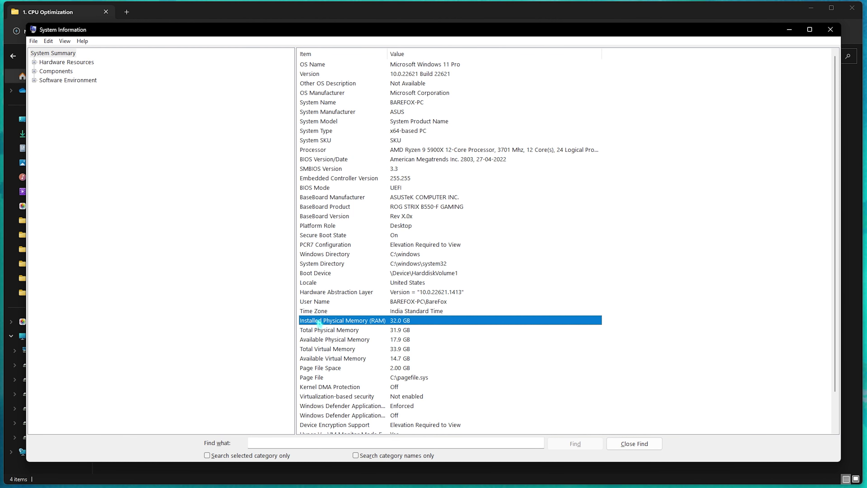
{"action": "left_click", "coordinate": [831, 30]}
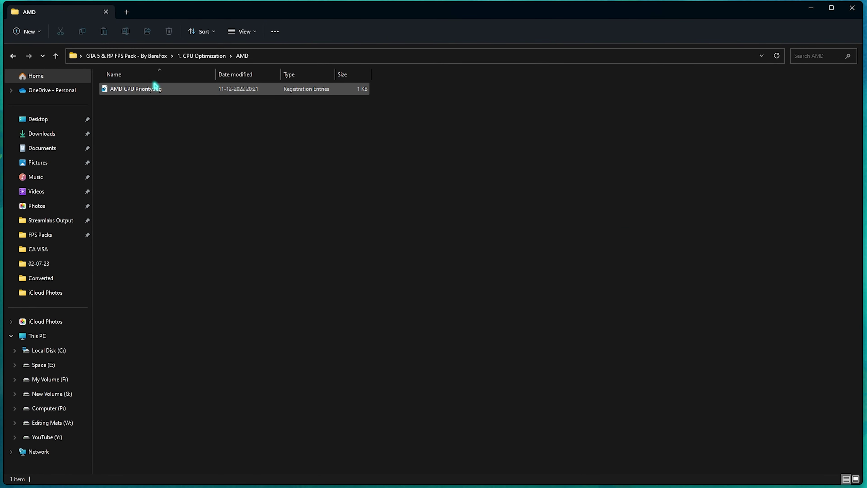
Return to 1. CPU Optimization and highlight its two CPU registry files
{"action": "left_click", "coordinate": [197, 60]}
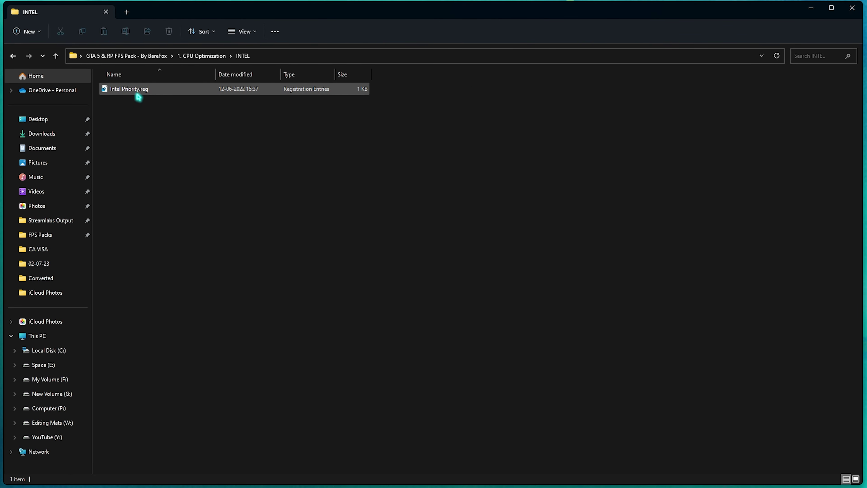
{"action": "left_click", "coordinate": [204, 59]}
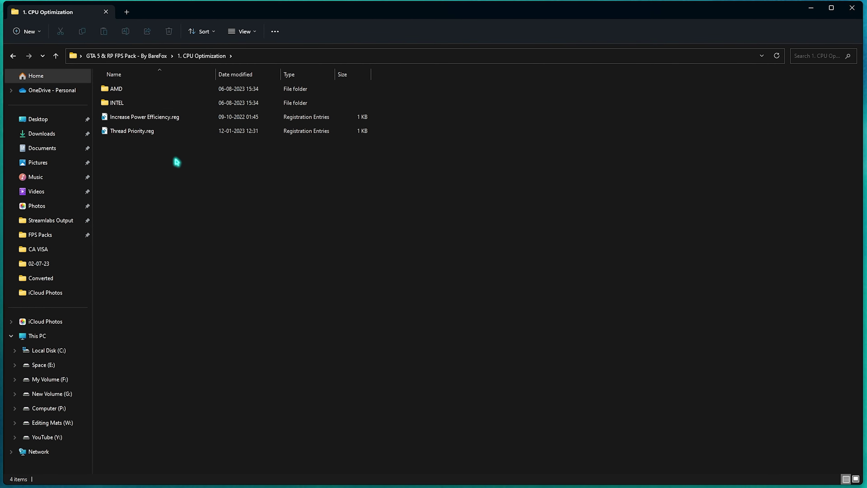
{"action": "left_click_drag", "start_coordinate": [176, 158], "coordinate": [126, 121]}
{"action": "left_click", "coordinate": [148, 160]}
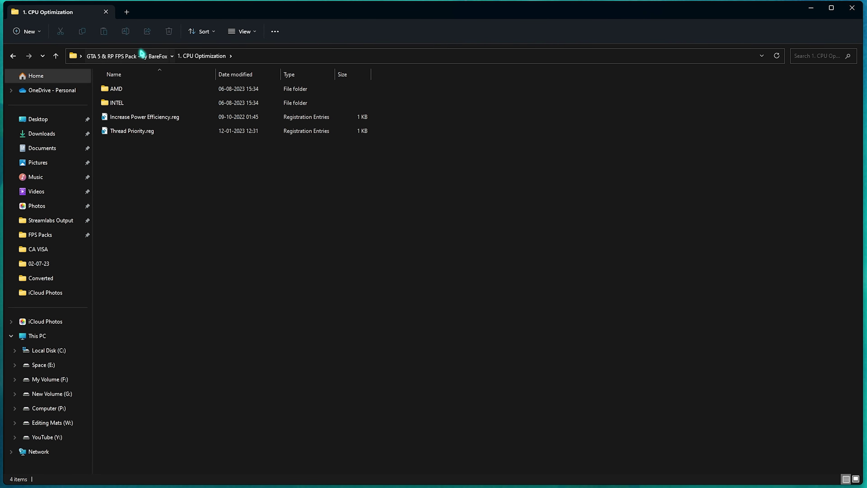
Review the 2. Ram Optimization registry files, noting 32GB Ram.reg, then open 3. GTA Optimization
{"action": "double_click", "coordinate": [145, 102]}
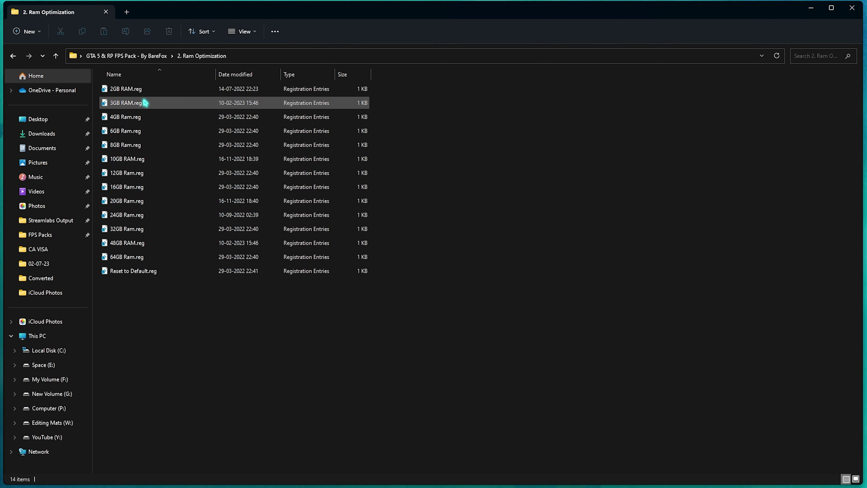
{"action": "left_click", "coordinate": [106, 230]}
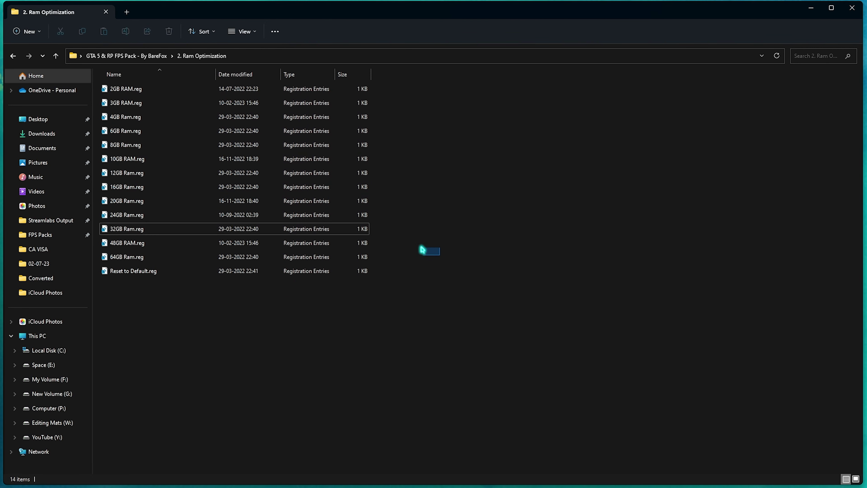
{"action": "left_click_drag", "start_coordinate": [422, 250], "coordinate": [341, 103]}
{"action": "left_click", "coordinate": [433, 151]}
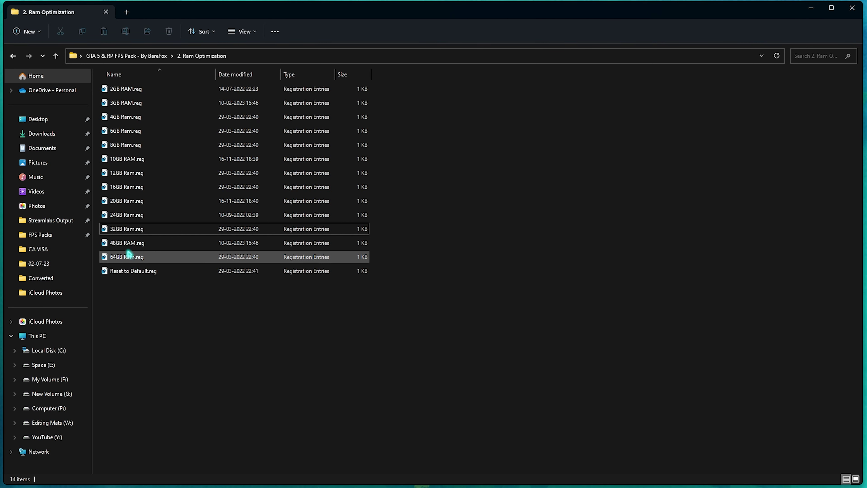
{"action": "left_click", "coordinate": [102, 55]}
{"action": "left_click", "coordinate": [129, 118]}
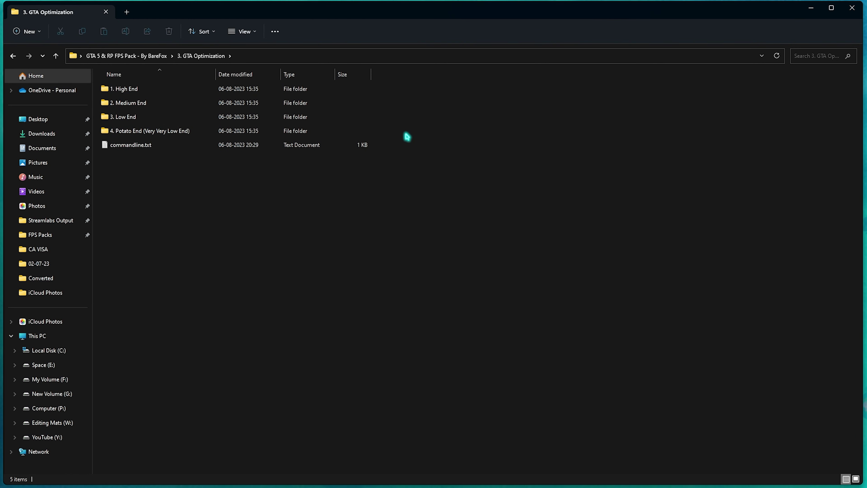
Open Documents\Rockstar Games\GTA V in a new File Explorer tab
{"action": "left_click_drag", "start_coordinate": [407, 137], "coordinate": [474, 131]}
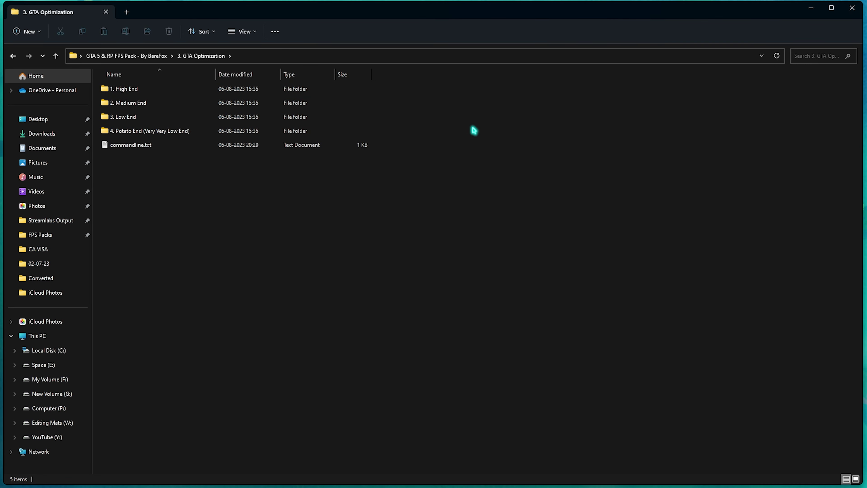
{"action": "left_click", "coordinate": [128, 12]}
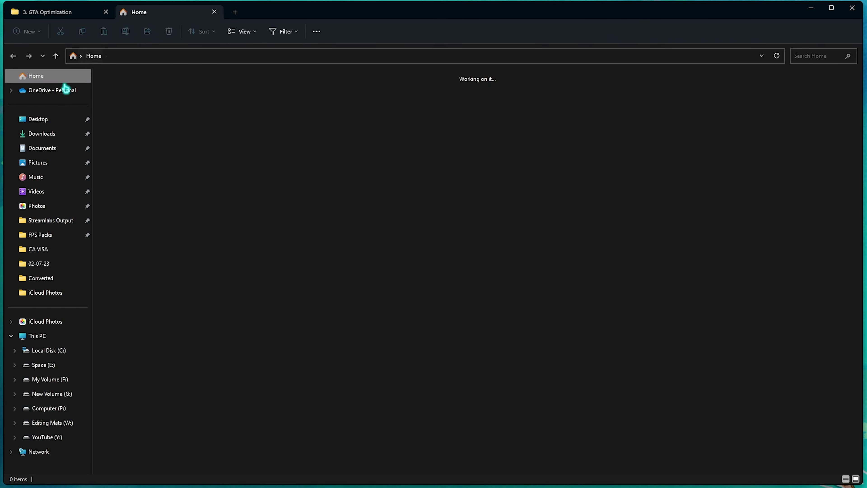
{"action": "left_click", "coordinate": [53, 150]}
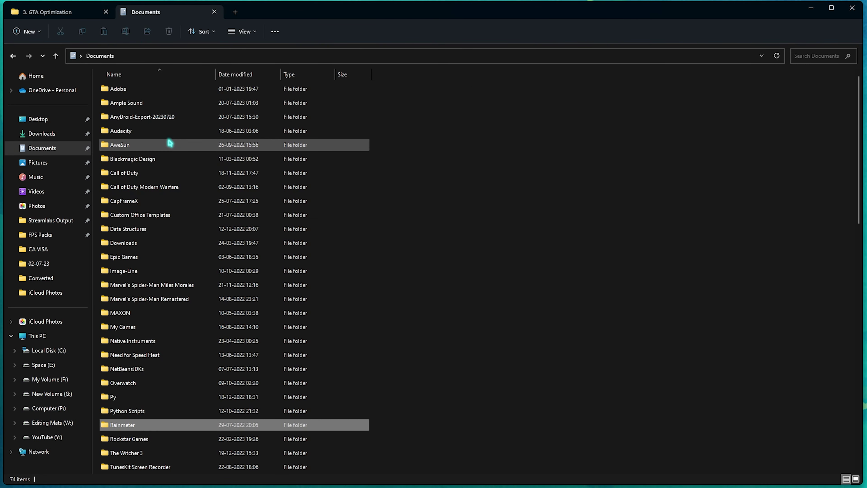
{"action": "double_click", "coordinate": [141, 438]}
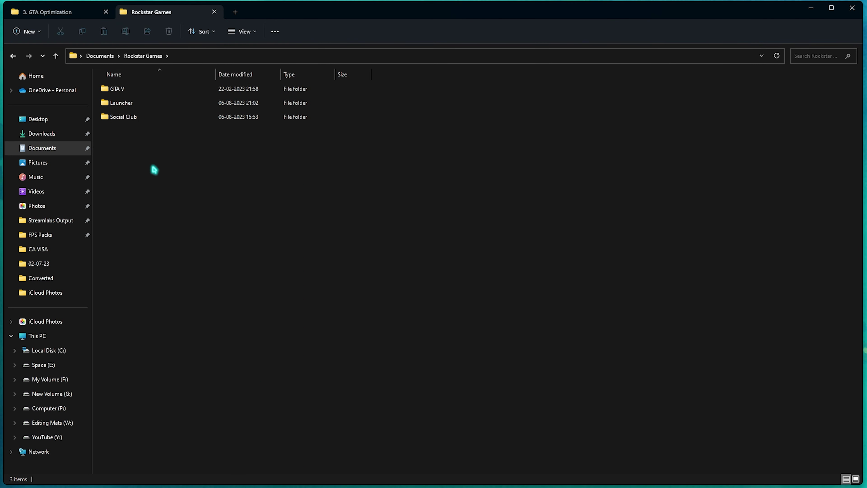
{"action": "double_click", "coordinate": [129, 89]}
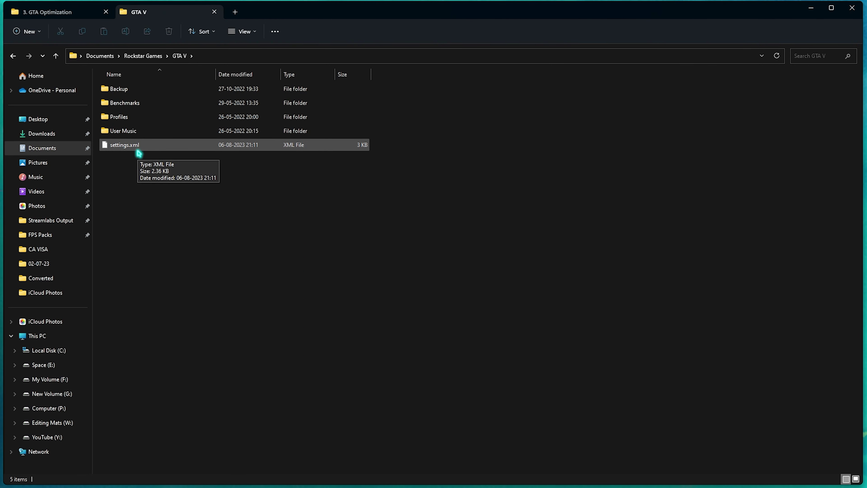
Copy settings.xml onto the desktop as a backup, then restore the GTA V folder window
{"action": "left_click", "coordinate": [168, 151]}
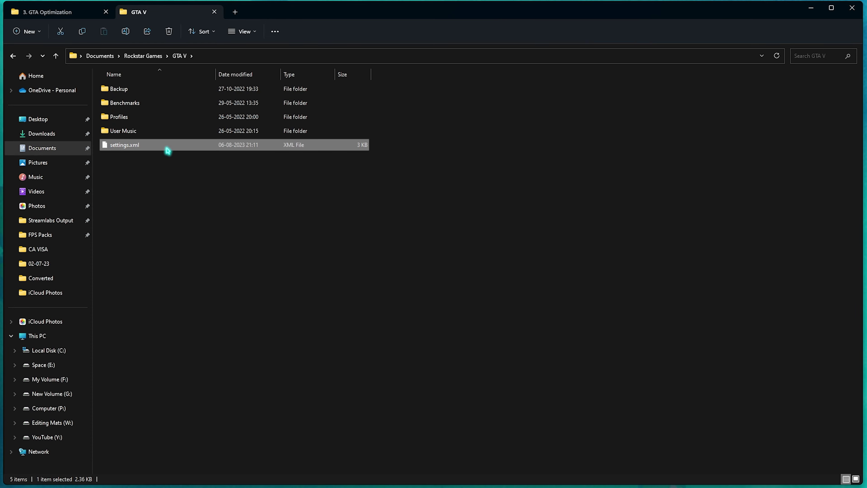
{"action": "right_click", "coordinate": [169, 151]}
{"action": "left_click", "coordinate": [434, 102]}
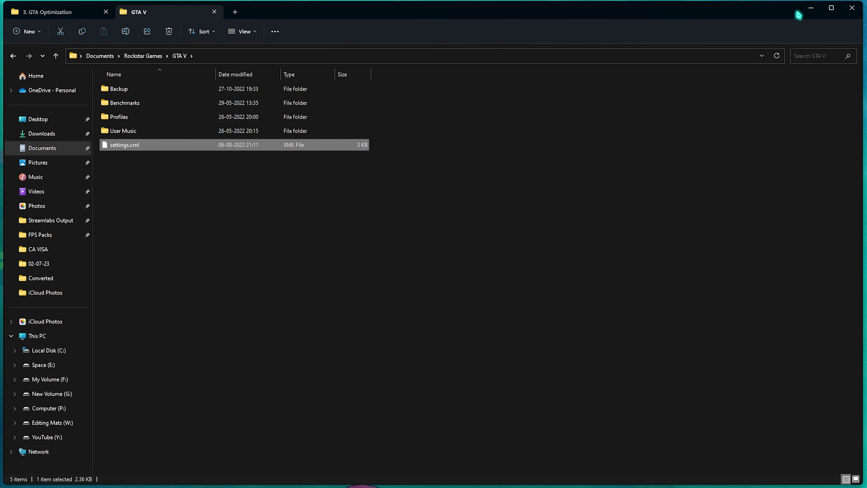
{"action": "left_click", "coordinate": [812, 8]}
{"action": "key", "text": "ctrl+v"}
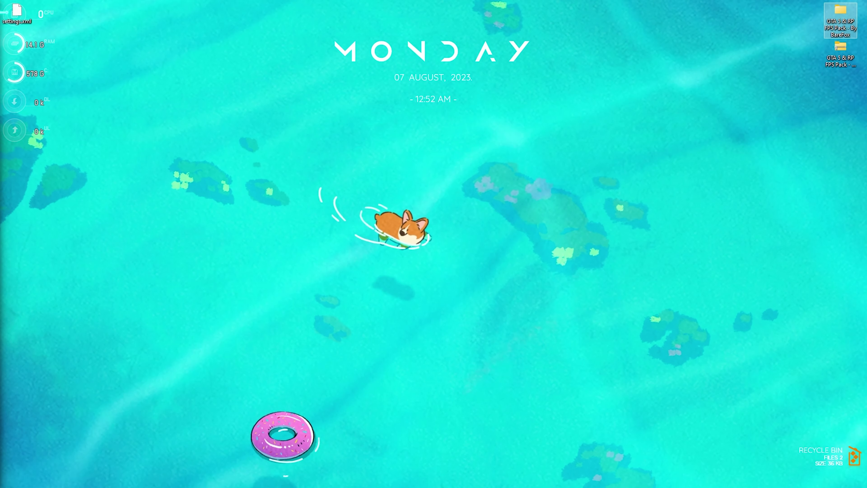
{"action": "left_click_drag", "start_coordinate": [16, 14], "coordinate": [22, 178]}
{"action": "left_click", "coordinate": [410, 482]}
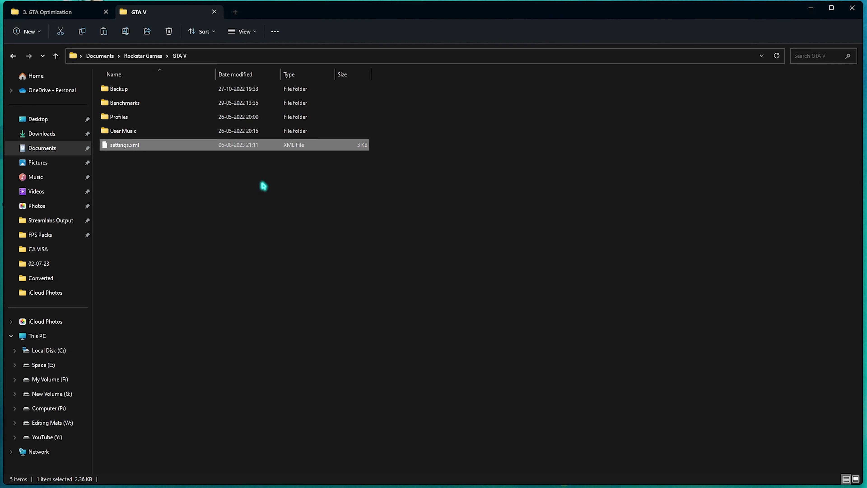
Copy the 1. High End settings.xml into the GTA V folder, replacing the existing file
{"action": "left_click", "coordinate": [72, 11]}
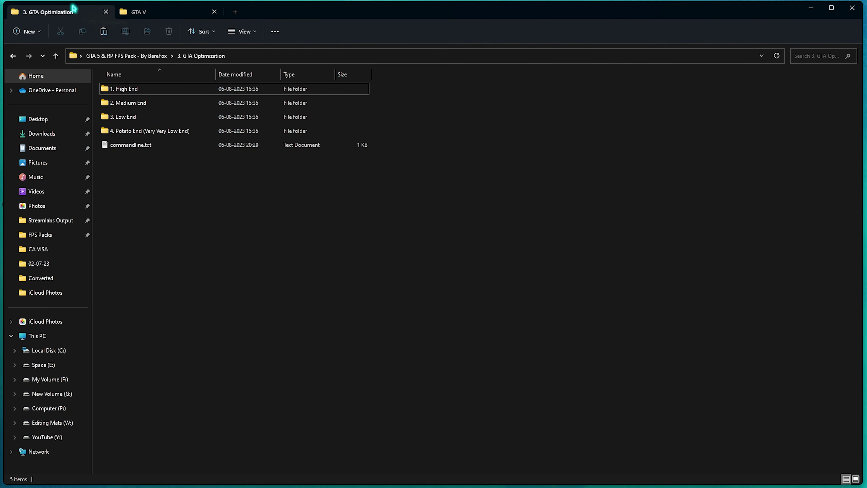
{"action": "key", "text": "shift+Down"}
{"action": "key", "text": "shift+Down"}
{"action": "key", "text": "shift+Down"}
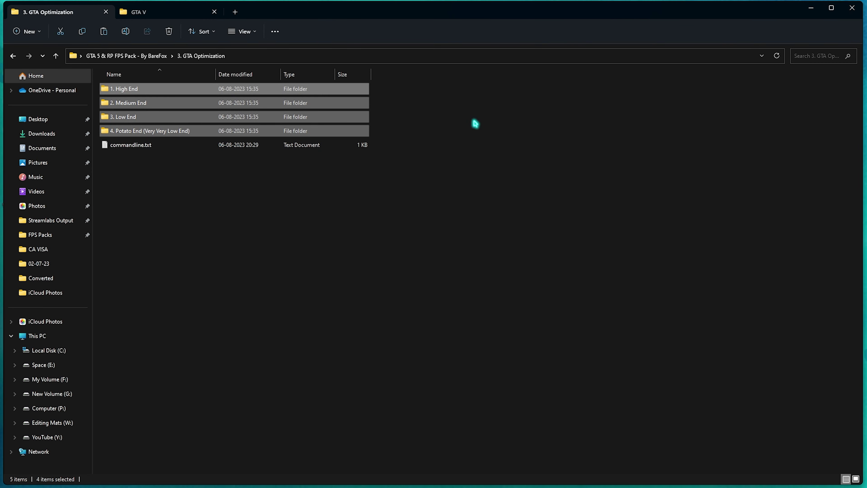
{"action": "left_click", "coordinate": [463, 121]}
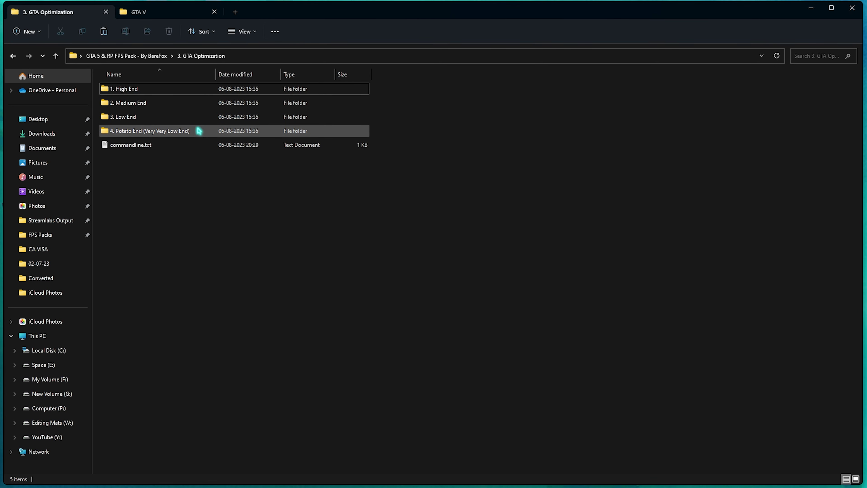
{"action": "double_click", "coordinate": [146, 90]}
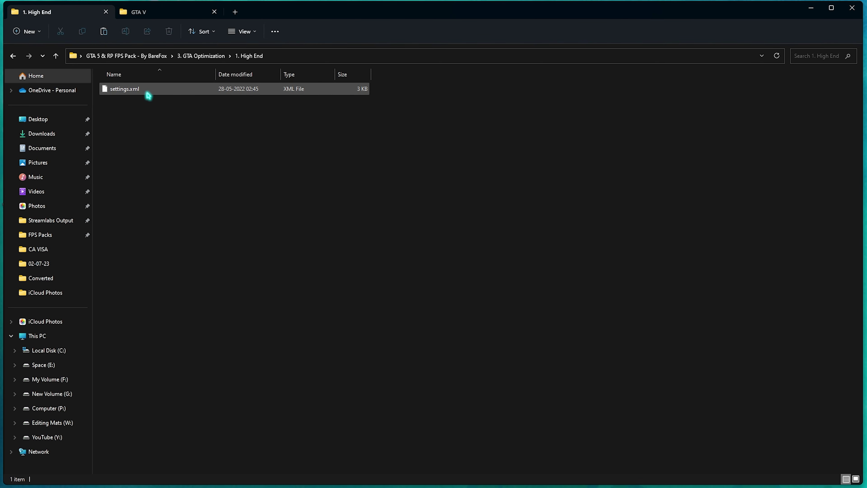
{"action": "left_click", "coordinate": [139, 92]}
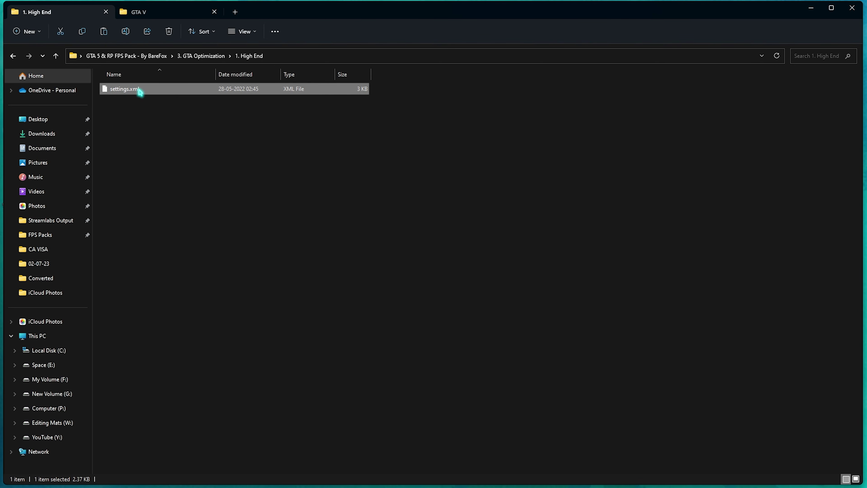
{"action": "left_click", "coordinate": [164, 11]}
{"action": "left_click", "coordinate": [186, 180]}
{"action": "key", "text": "ctrl+v"}
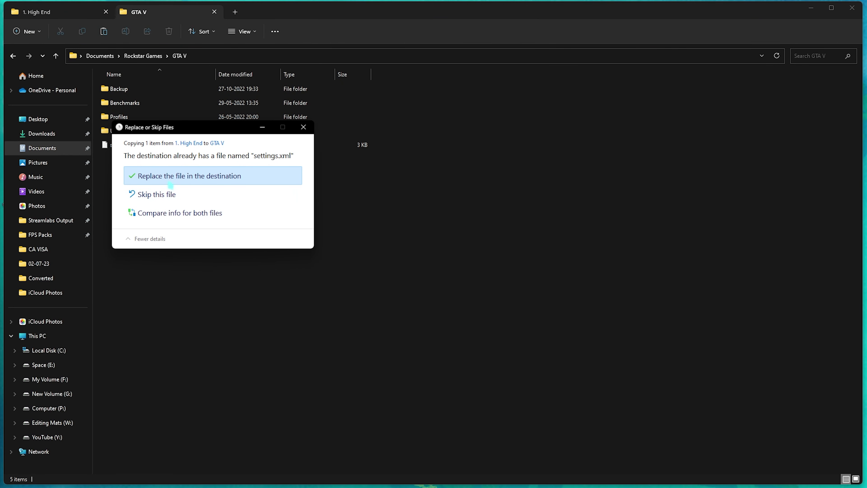
{"action": "left_click", "coordinate": [165, 176]}
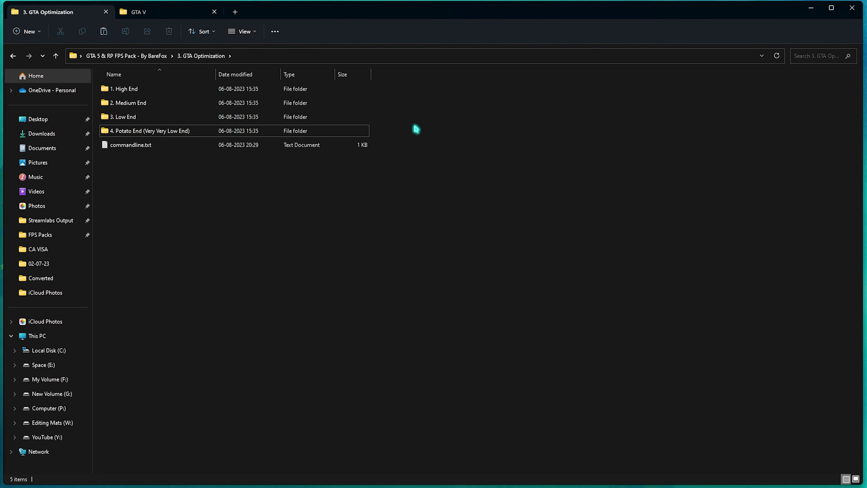
{"action": "left_click_drag", "start_coordinate": [468, 139], "coordinate": [343, 118]}
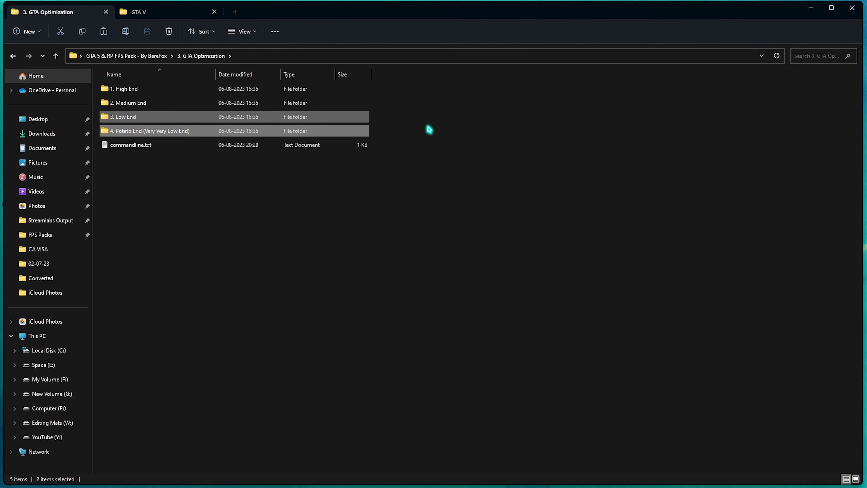
Copy commandline.txt from 3. GTA Optimization, minimize File Explorer and open Windows search
{"action": "left_click", "coordinate": [145, 144]}
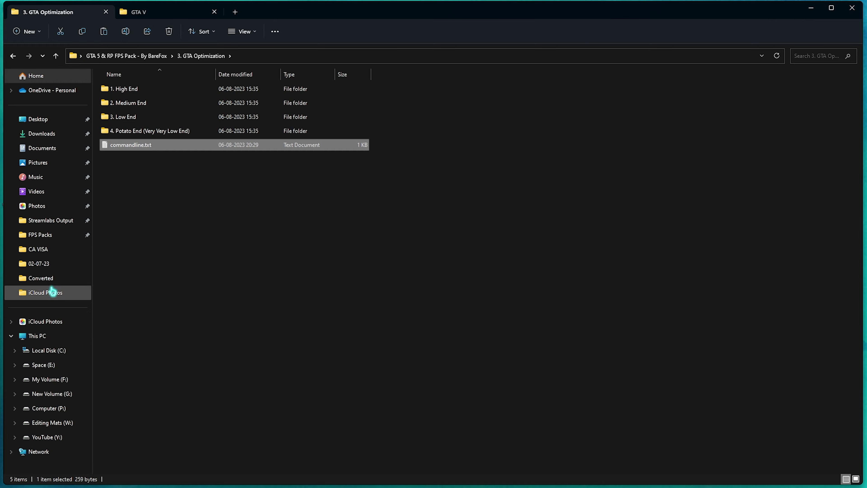
{"action": "left_click", "coordinate": [811, 7]}
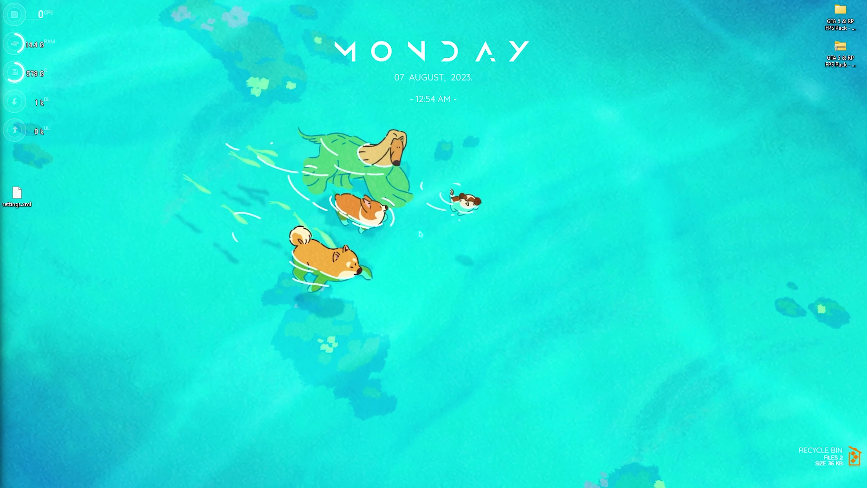
{"action": "key", "text": "super"}
Launch Steam and browse Grand Theft Auto V's installed files to open its F: install folder
{"action": "type", "text": "st"}
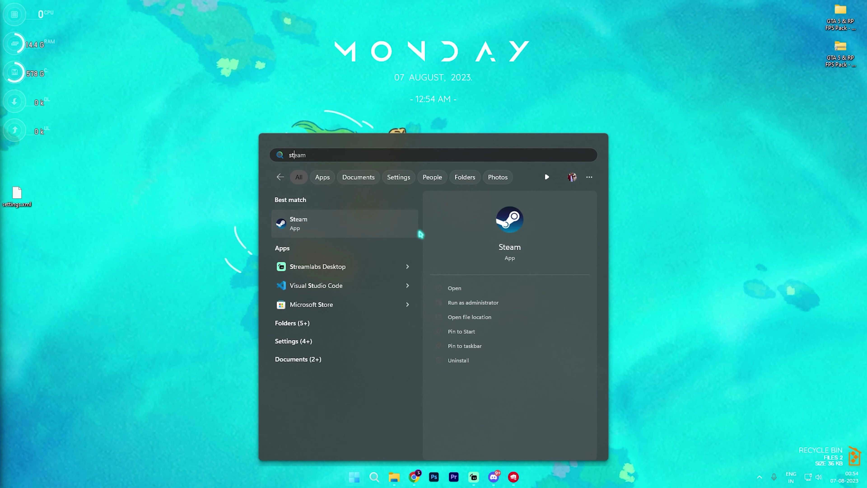
{"action": "key", "text": "Return"}
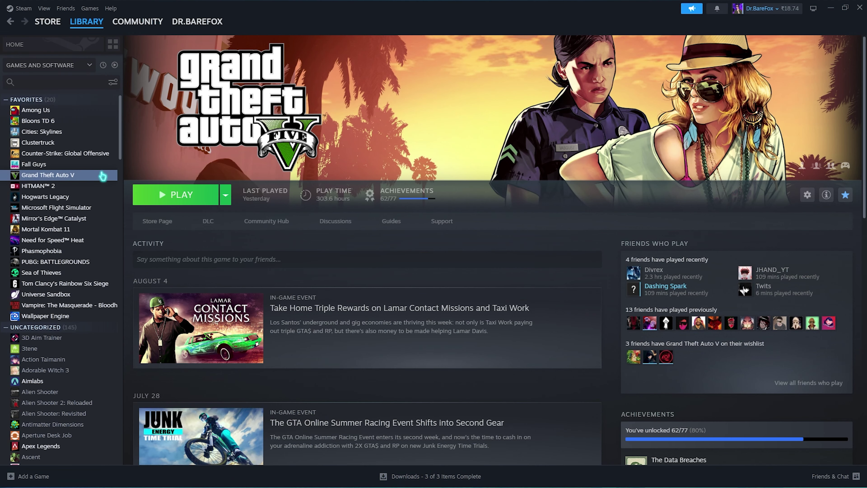
{"action": "right_click", "coordinate": [74, 178]}
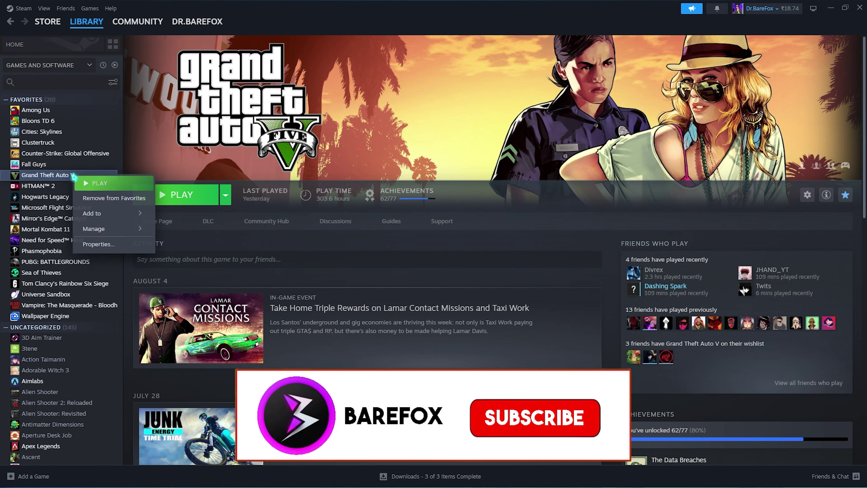
{"action": "left_click", "coordinate": [92, 240]}
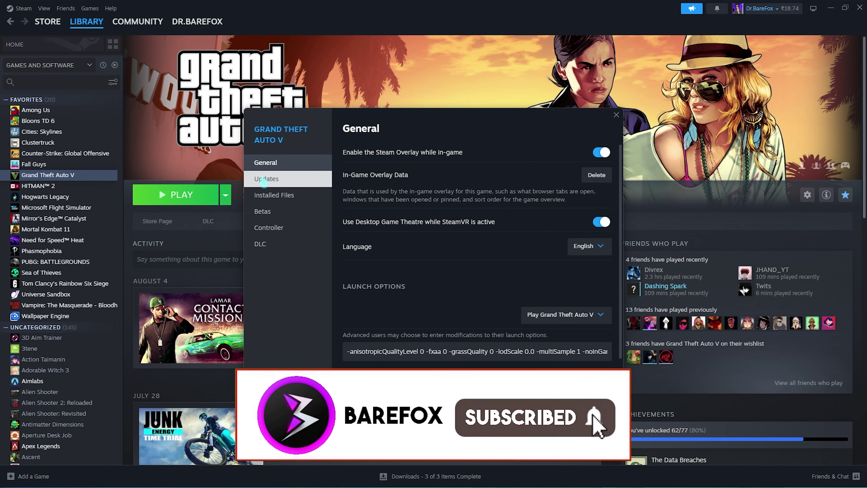
{"action": "left_click", "coordinate": [286, 197]}
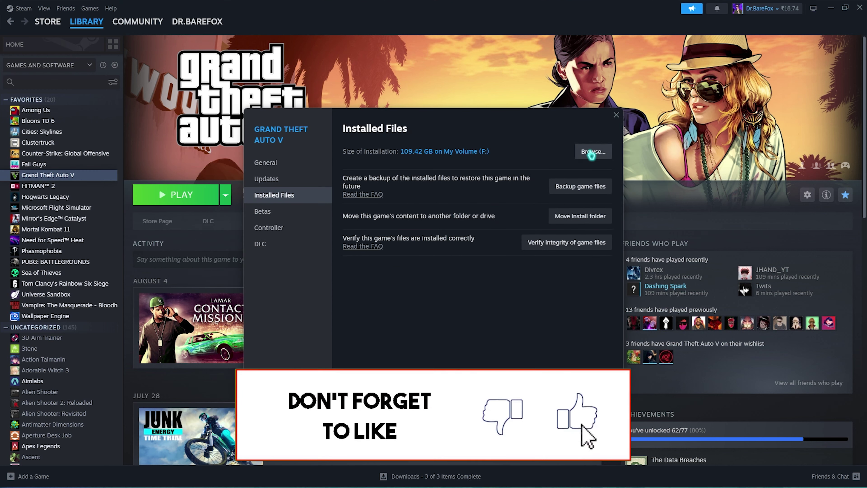
{"action": "left_click", "coordinate": [437, 155]}
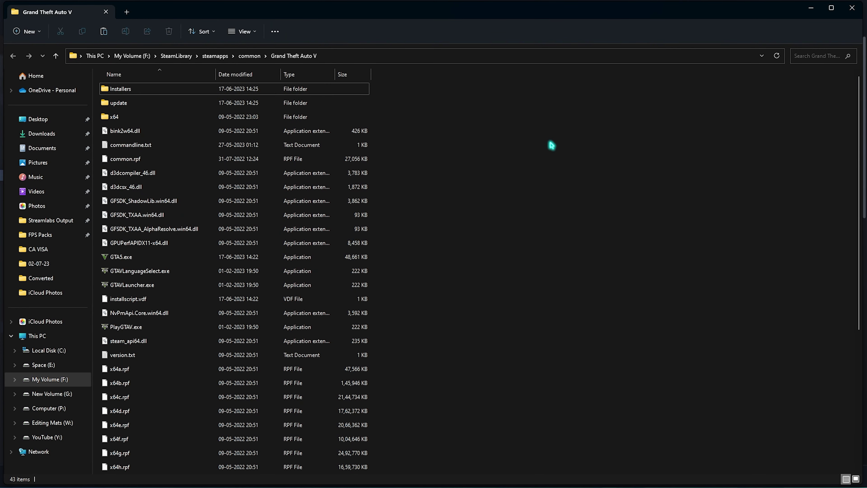
Replace the game folder's commandline.txt with the pack's copy and review its launch options in Notepad
{"action": "key", "text": "ctrl+v"}
{"action": "left_click", "coordinate": [492, 186]}
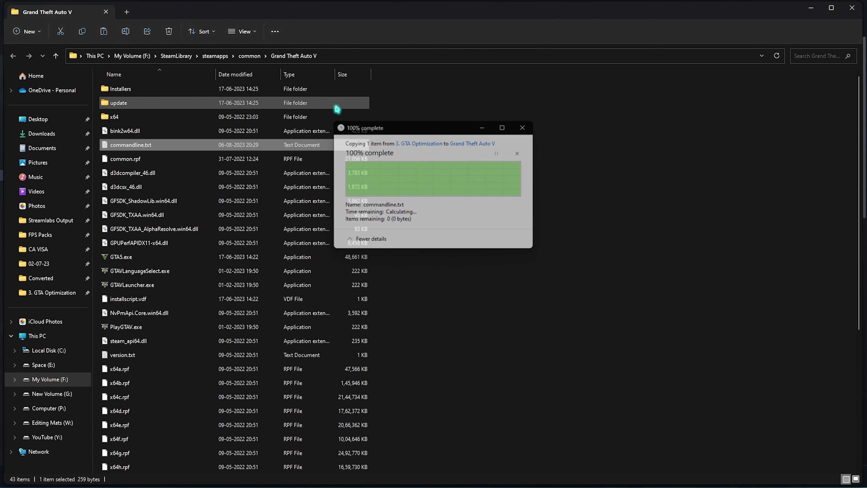
{"action": "left_click", "coordinate": [568, 152]}
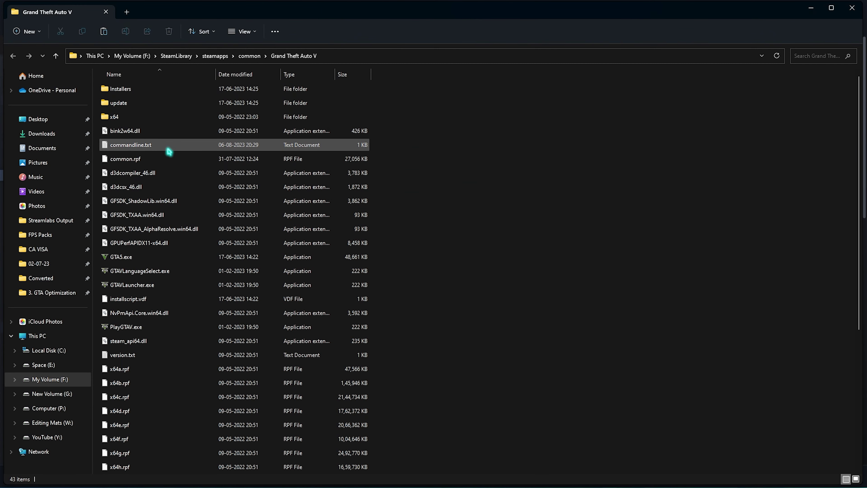
{"action": "double_click", "coordinate": [203, 146]}
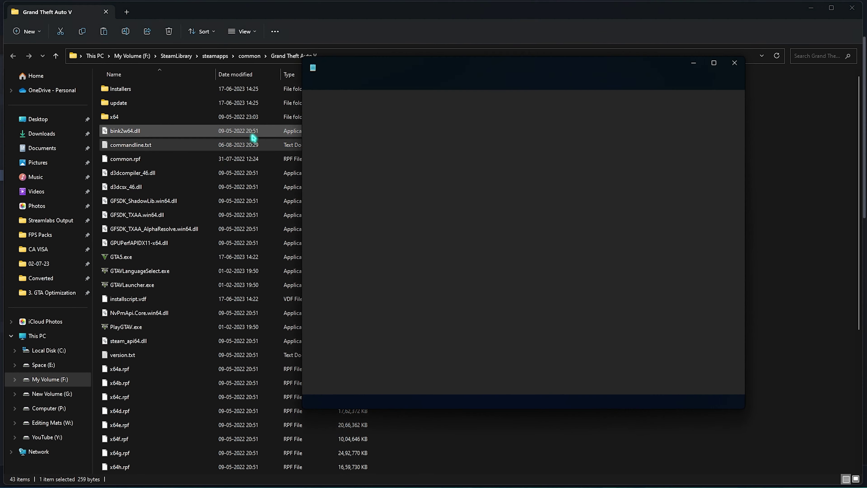
{"action": "left_click_drag", "start_coordinate": [439, 118], "coordinate": [300, 100]}
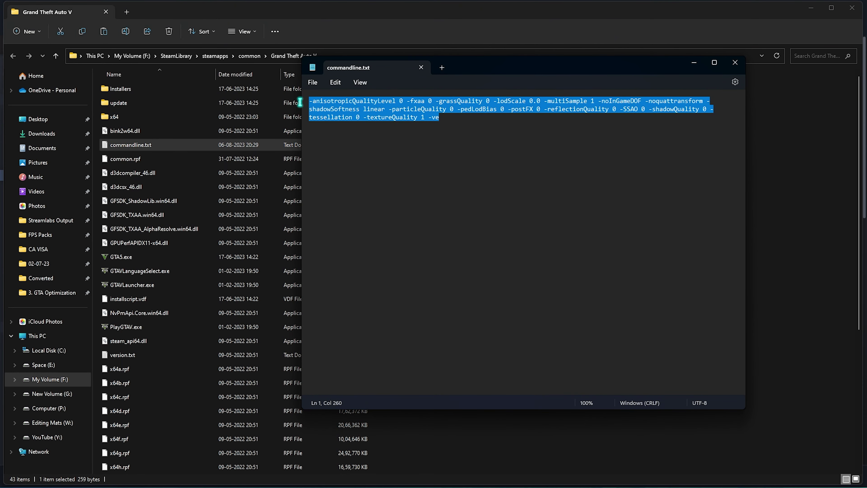
{"action": "left_click", "coordinate": [454, 123]}
{"action": "left_click", "coordinate": [735, 62]}
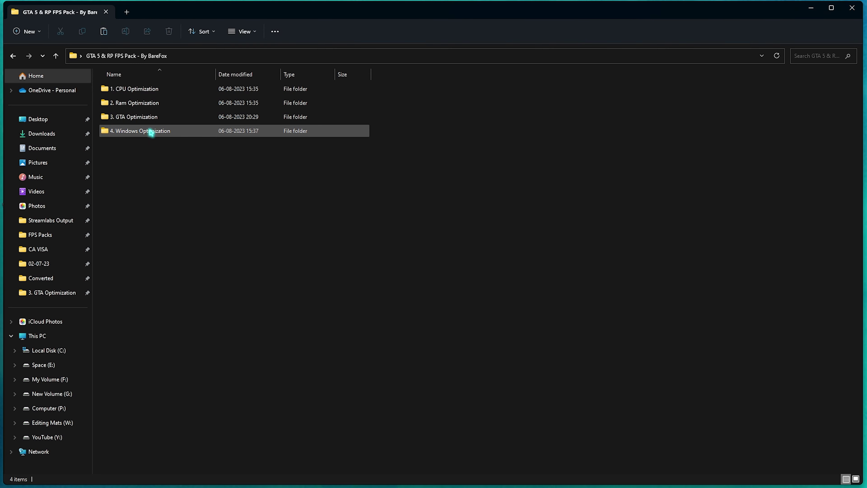
Run MSI_util_v3.exe from Programs as administrator and set the RTX 2070 SUPER's interrupt priority to High
{"action": "double_click", "coordinate": [149, 132]}
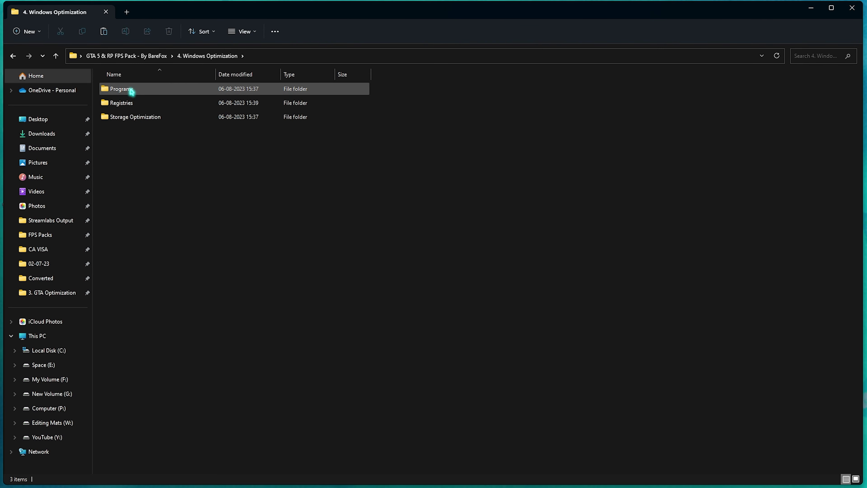
{"action": "double_click", "coordinate": [131, 90]}
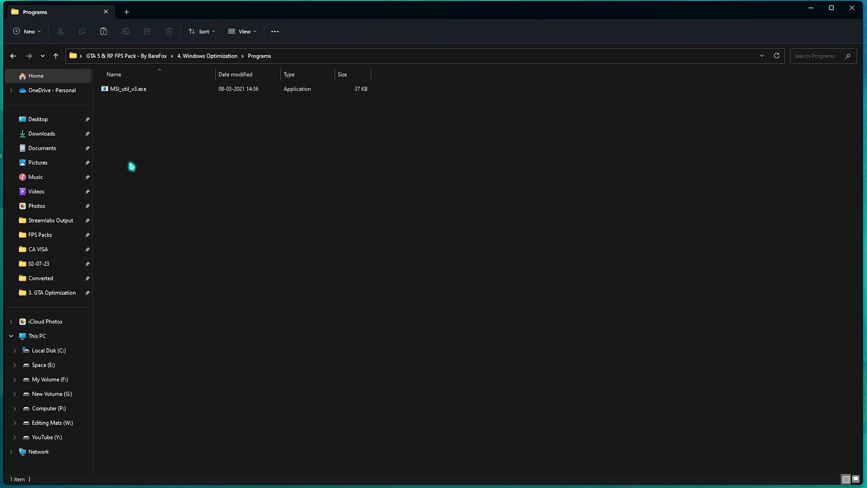
{"action": "left_click", "coordinate": [130, 92]}
{"action": "right_click", "coordinate": [130, 92]}
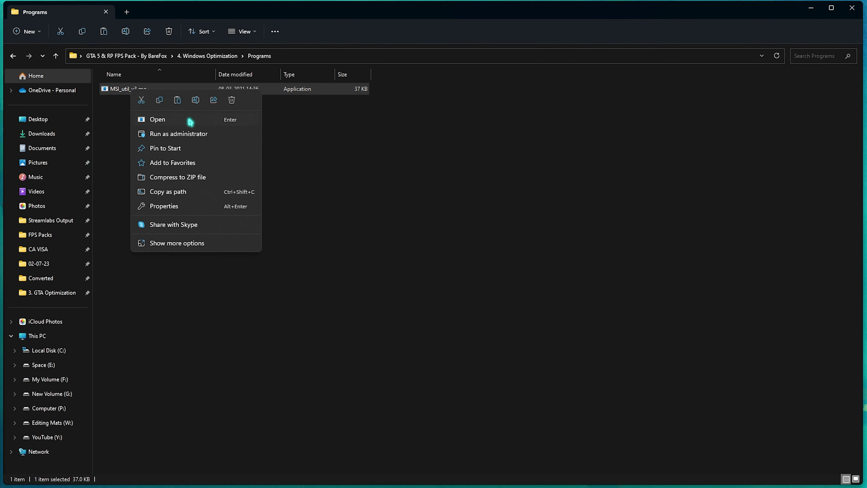
{"action": "left_click", "coordinate": [188, 134]}
{"action": "left_click", "coordinate": [174, 197]}
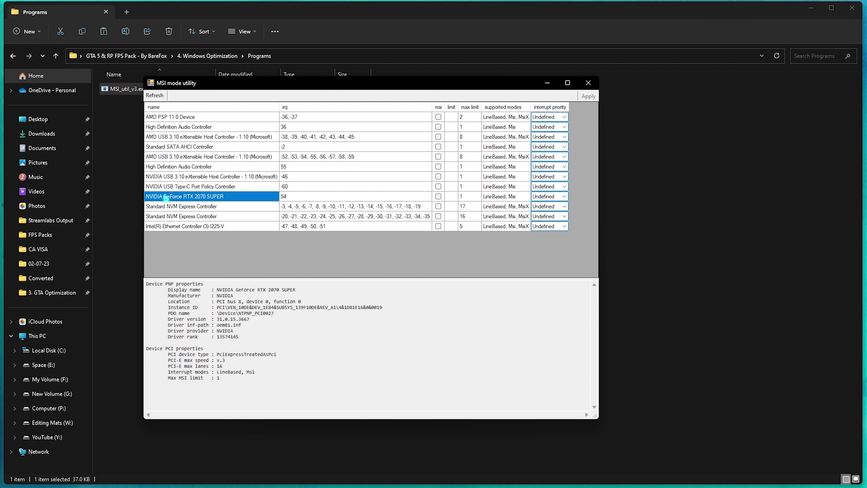
{"action": "left_click", "coordinate": [541, 198]}
{"action": "left_click", "coordinate": [541, 198]}
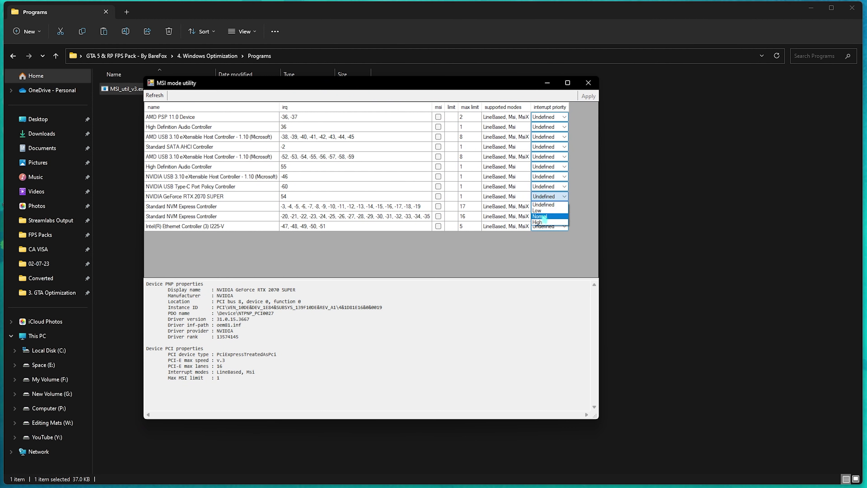
{"action": "left_click", "coordinate": [547, 225]}
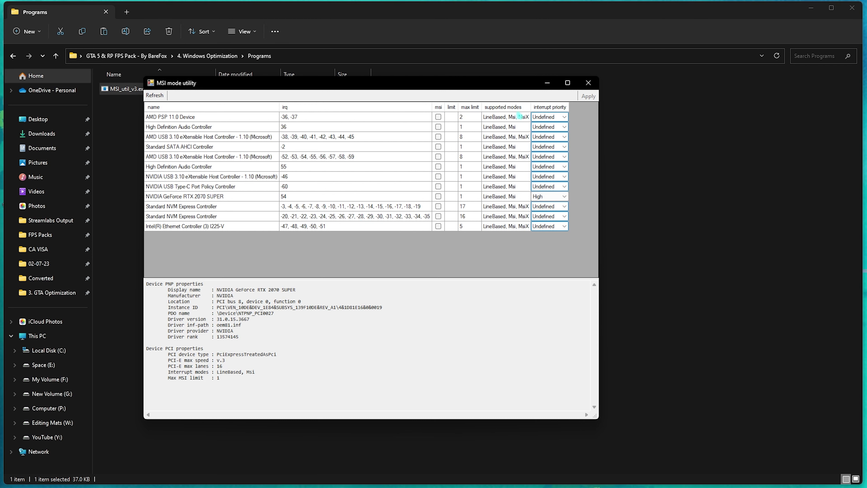
{"action": "left_click", "coordinate": [588, 83]}
Open Registries and review Disable Unnecessary Services.reg, Enable Clear Pagefile at Shutdown.reg and GPU Priority.reg
{"action": "left_click", "coordinate": [207, 56]}
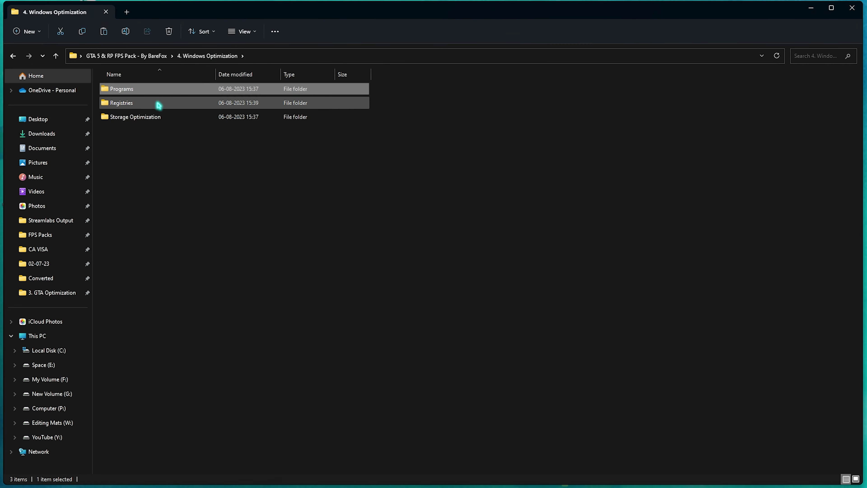
{"action": "double_click", "coordinate": [174, 101]}
{"action": "left_click_drag", "start_coordinate": [155, 147], "coordinate": [148, 88]}
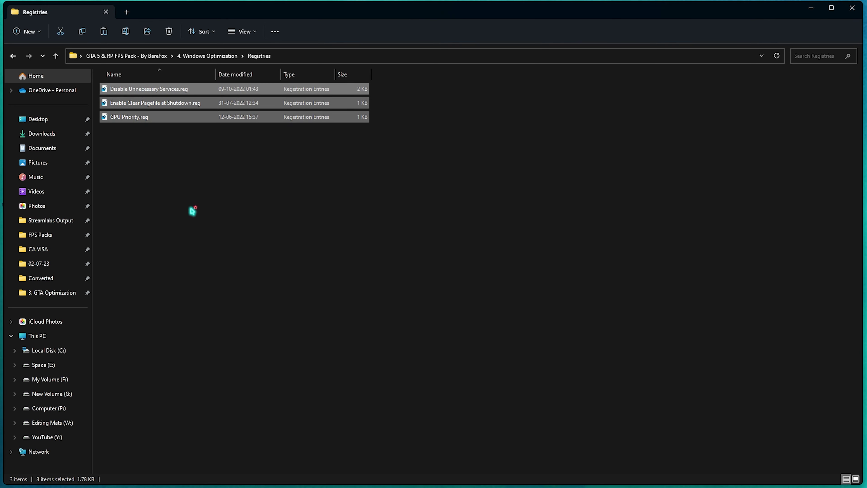
{"action": "left_click", "coordinate": [191, 211]}
{"action": "left_click", "coordinate": [178, 91]}
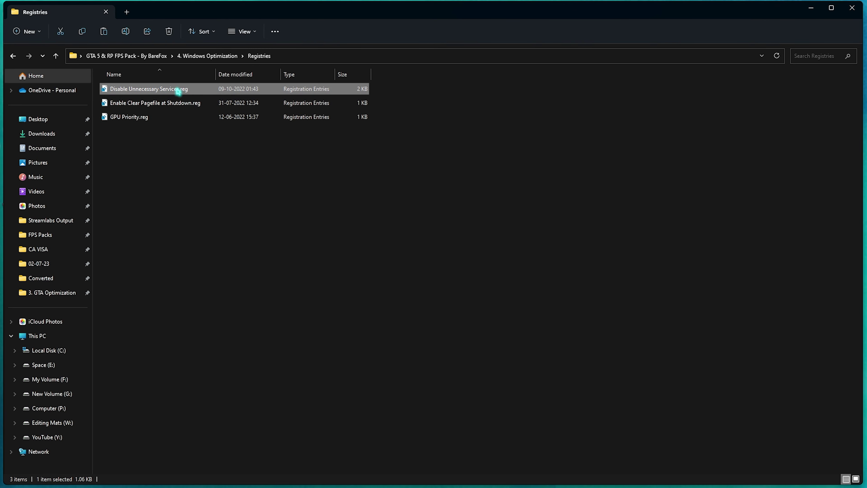
{"action": "left_click", "coordinate": [152, 103]}
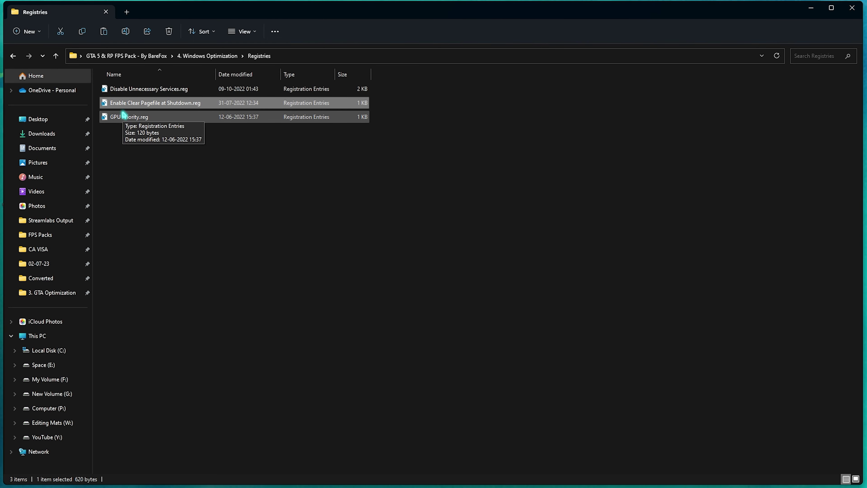
{"action": "left_click", "coordinate": [125, 117]}
{"action": "left_click_drag", "start_coordinate": [135, 208], "coordinate": [162, 118]}
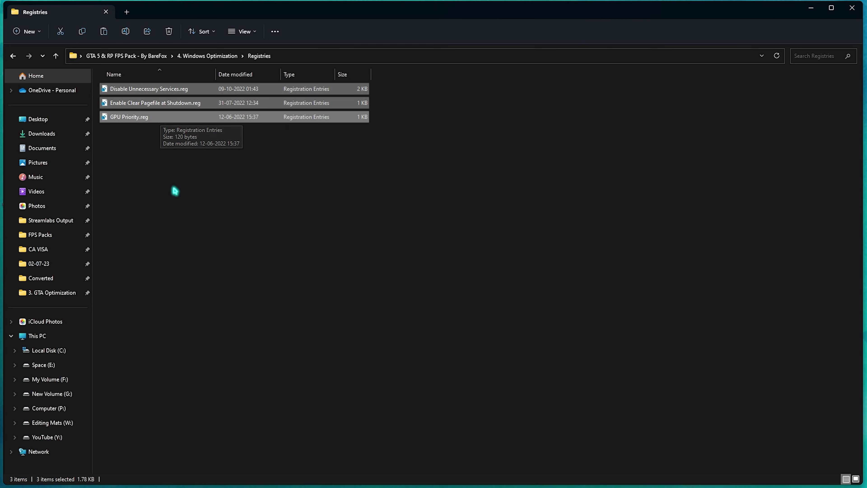
{"action": "left_click", "coordinate": [173, 164]}
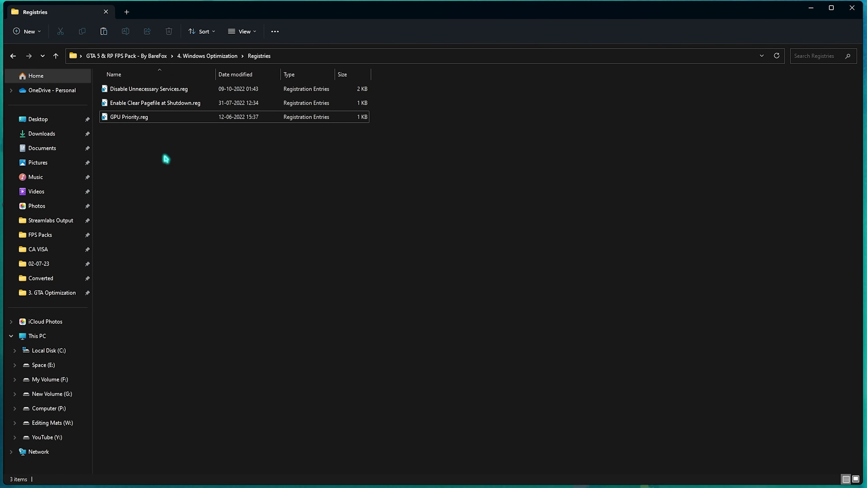
Run Clean Temporary Files.bat from Storage Optimization, confirm deleting the temp files, and close File Explorer
{"action": "key", "text": "BackSpace"}
{"action": "double_click", "coordinate": [155, 118]}
{"action": "left_click", "coordinate": [112, 92]}
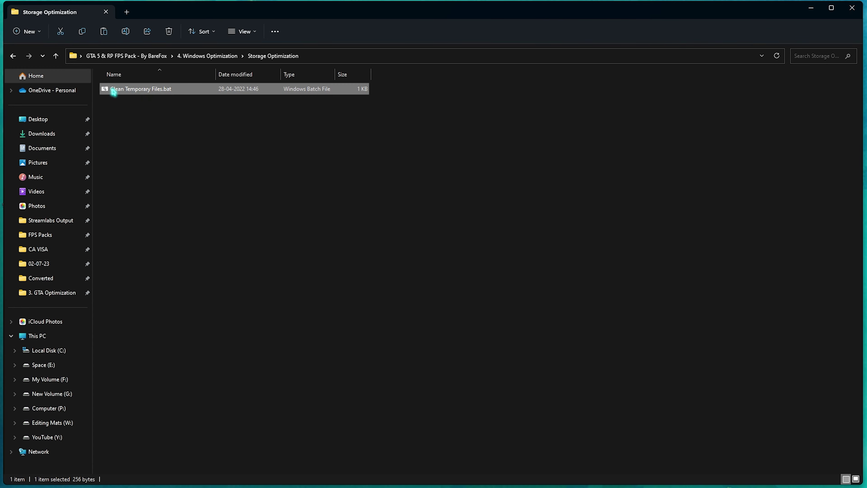
{"action": "right_click", "coordinate": [143, 88]}
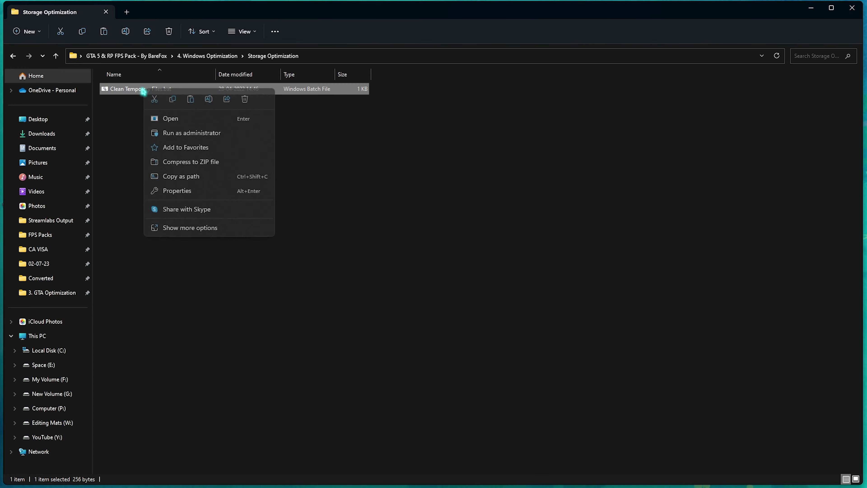
{"action": "left_click", "coordinate": [186, 133]}
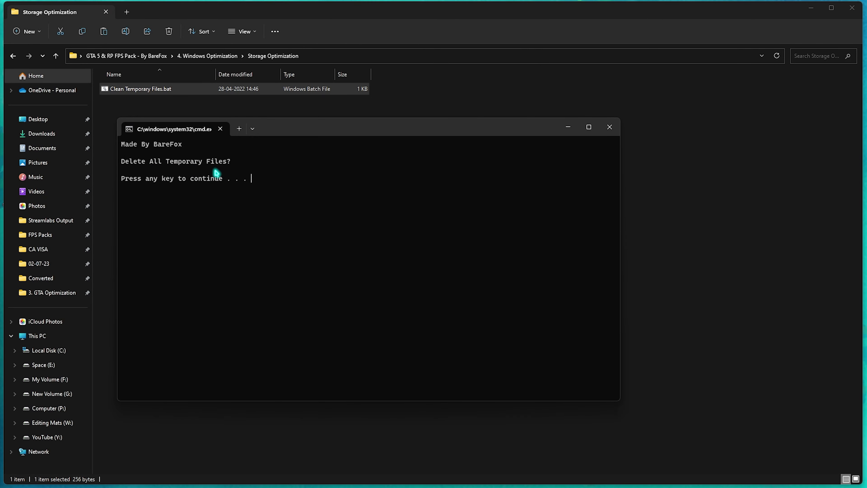
{"action": "key", "text": "Return"}
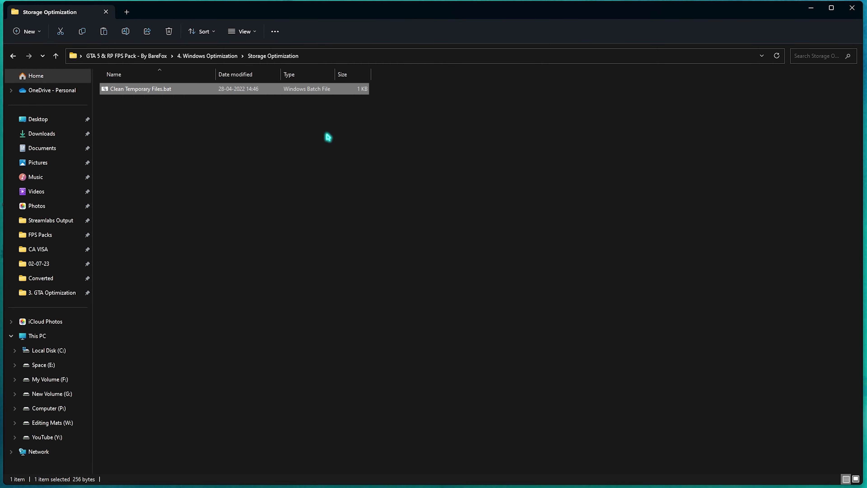
{"action": "left_click", "coordinate": [852, 7]}
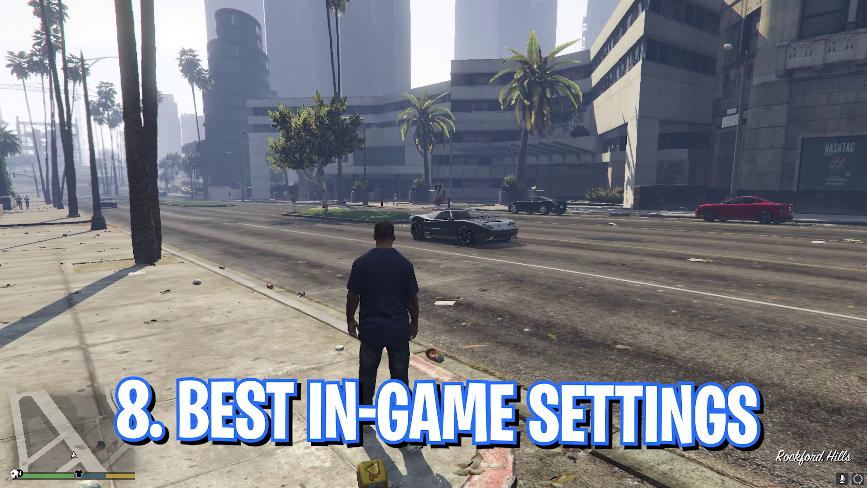
Open GTA V's Graphics settings and leave Screen Type on Windowed Borderless
{"action": "key", "text": "Escape"}
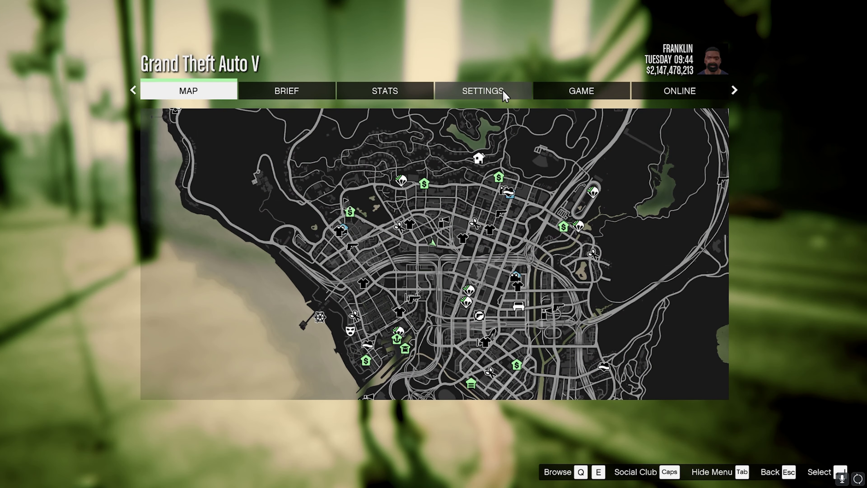
{"action": "left_click", "coordinate": [504, 93]}
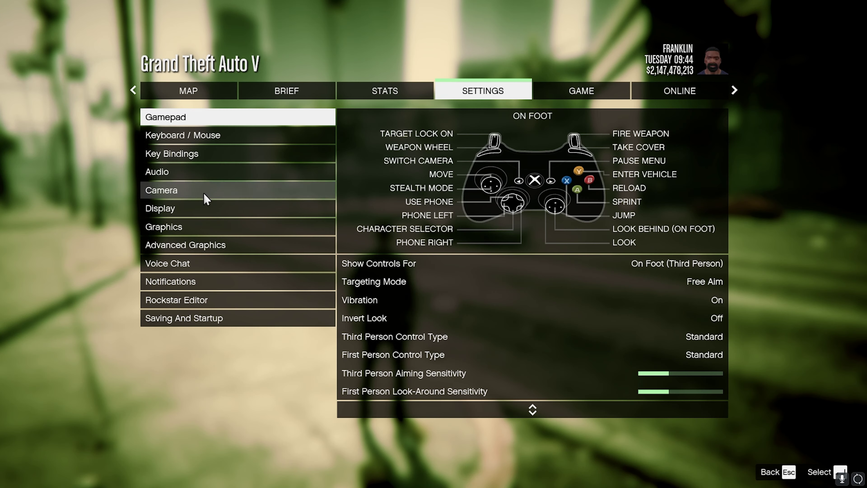
{"action": "left_click", "coordinate": [188, 228]}
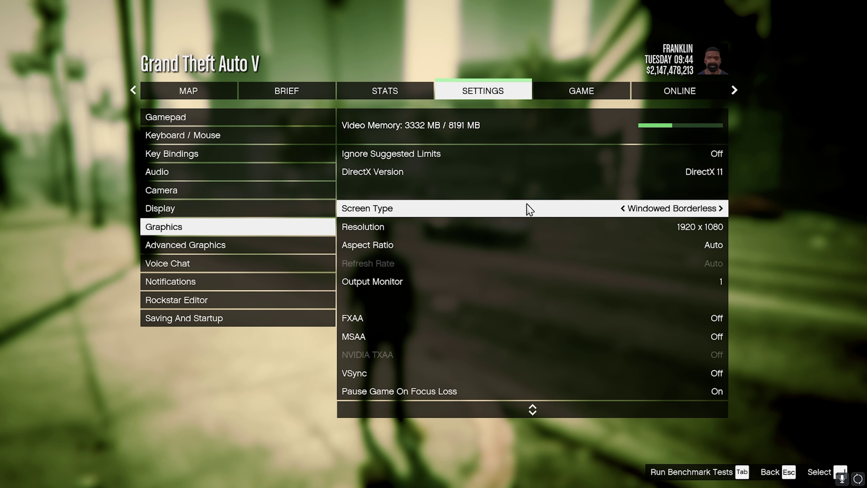
{"action": "left_click", "coordinate": [530, 209]}
{"action": "left_click", "coordinate": [529, 208]}
{"action": "left_click", "coordinate": [529, 209]}
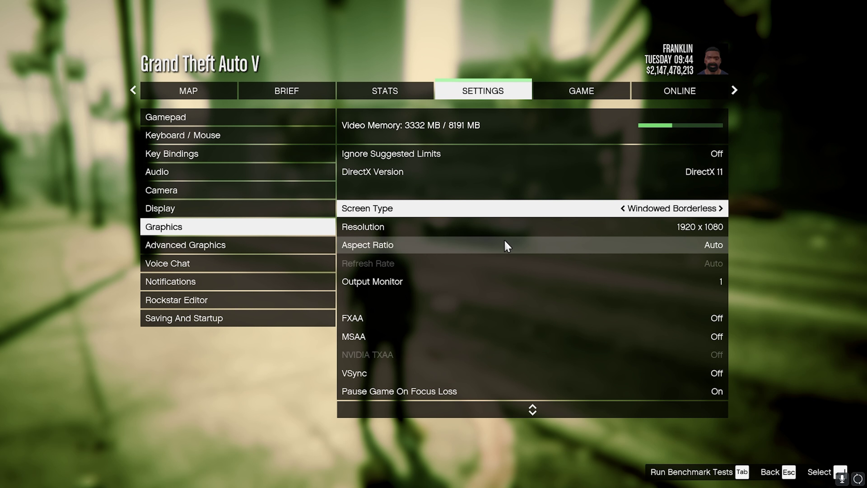
Lower the Resolution from 1920 x 1080 to 1600 x 900
{"action": "left_click", "coordinate": [509, 227]}
{"action": "key", "text": "Left"}
{"action": "key", "text": "Left"}
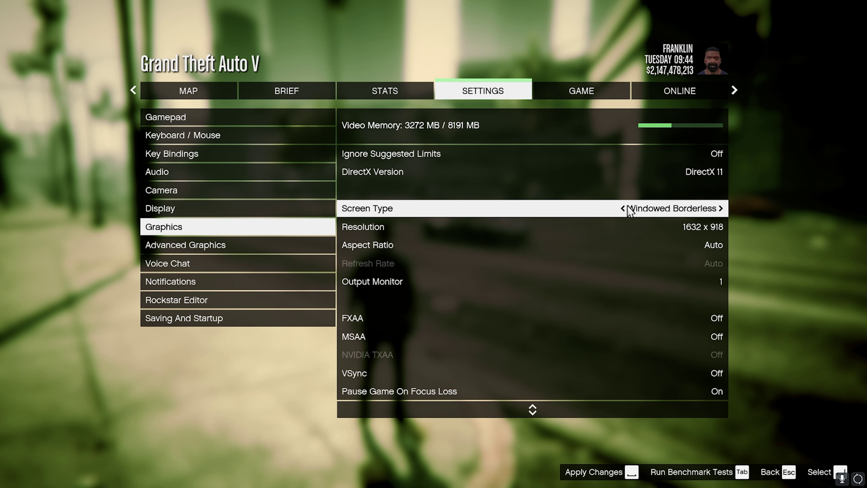
{"action": "key", "text": "Down"}
{"action": "key", "text": "Left"}
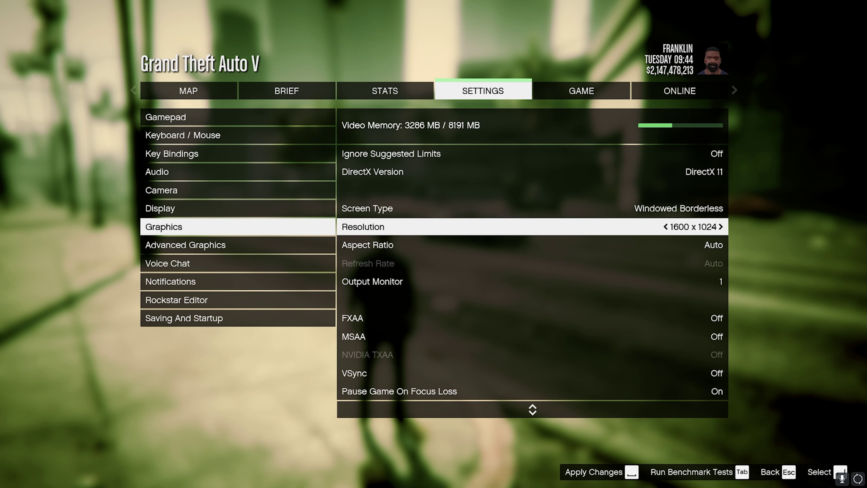
{"action": "key", "text": "Left"}
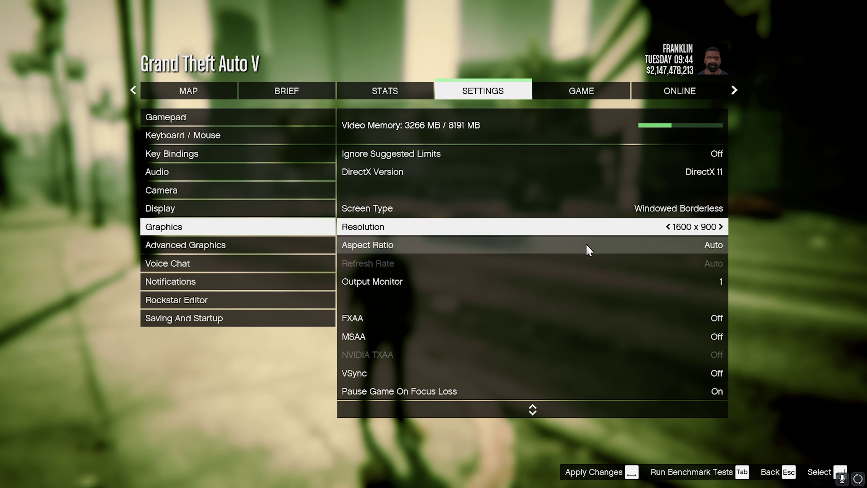
Turn Pause Game On Focus Loss off in the GTA V graphics settings
{"action": "left_click", "coordinate": [588, 251]}
{"action": "left_click", "coordinate": [447, 278]}
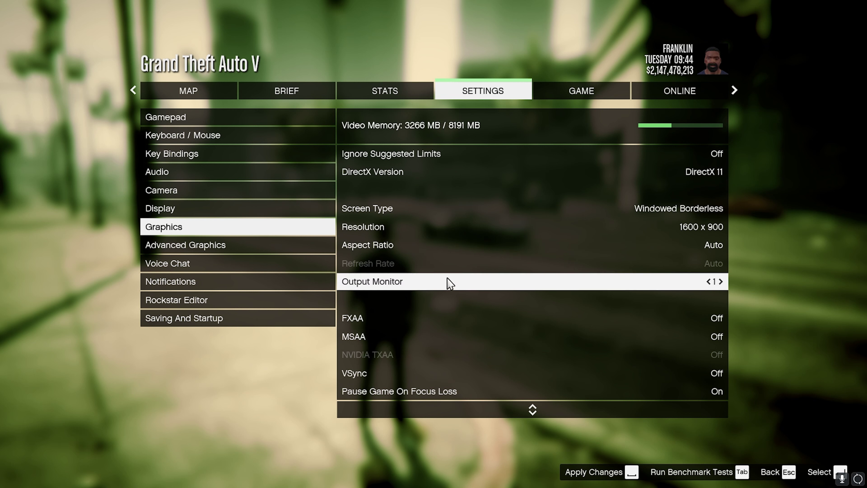
{"action": "key", "text": "Down"}
{"action": "key", "text": "Down"}
{"action": "key", "text": "Up"}
{"action": "key", "text": "Down"}
{"action": "key", "text": "Down"}
{"action": "key", "text": "Down"}
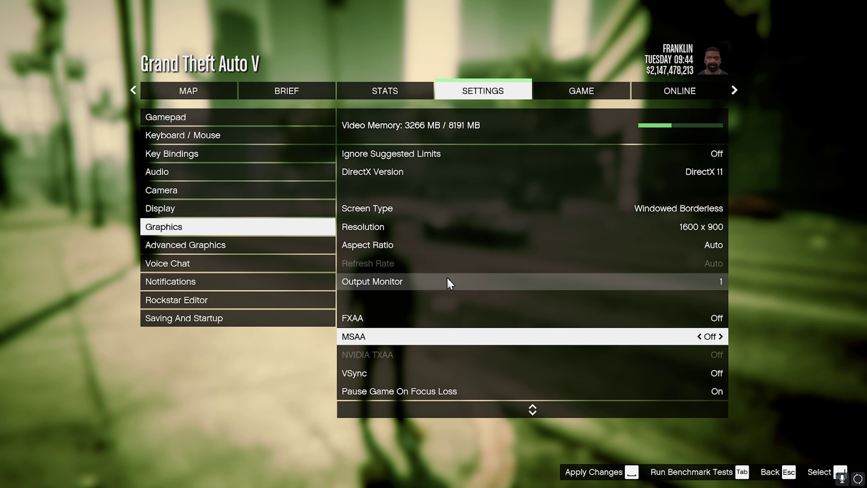
{"action": "key", "text": "Up"}
{"action": "key", "text": "Down"}
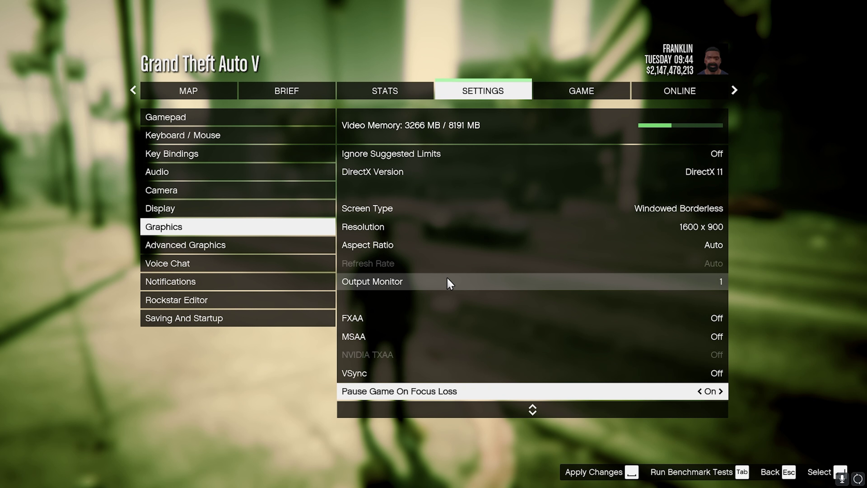
Lower the Population Density and Population Variety sliders to their minimum
{"action": "scroll", "coordinate": [447, 278], "scroll_direction": "down", "scroll_amount": 2}
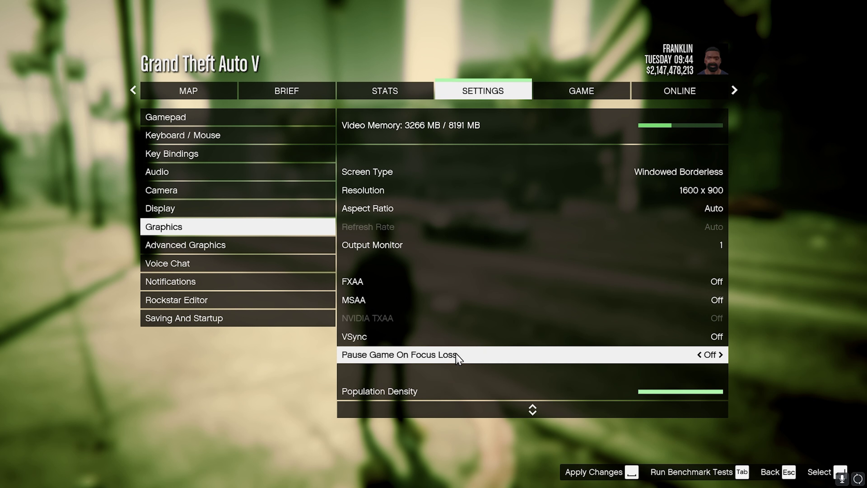
{"action": "key", "text": "Down"}
{"action": "scroll", "coordinate": [388, 300], "scroll_direction": "down", "scroll_amount": 3}
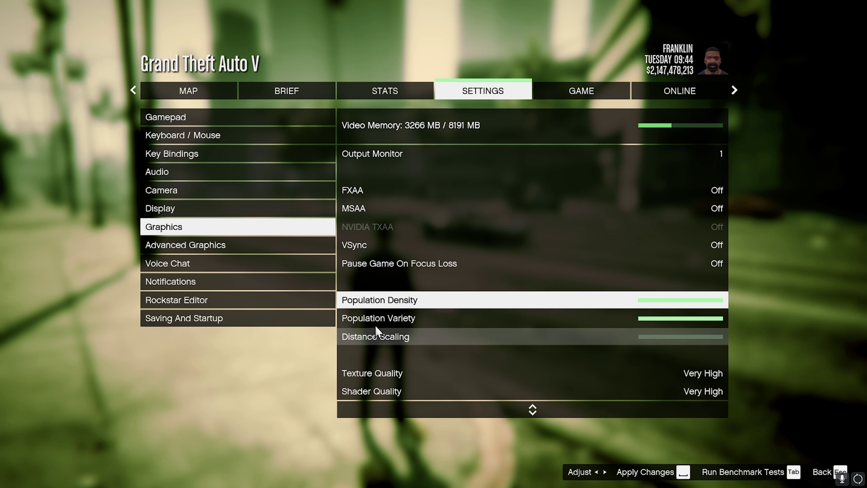
{"action": "key", "text": "Left"}
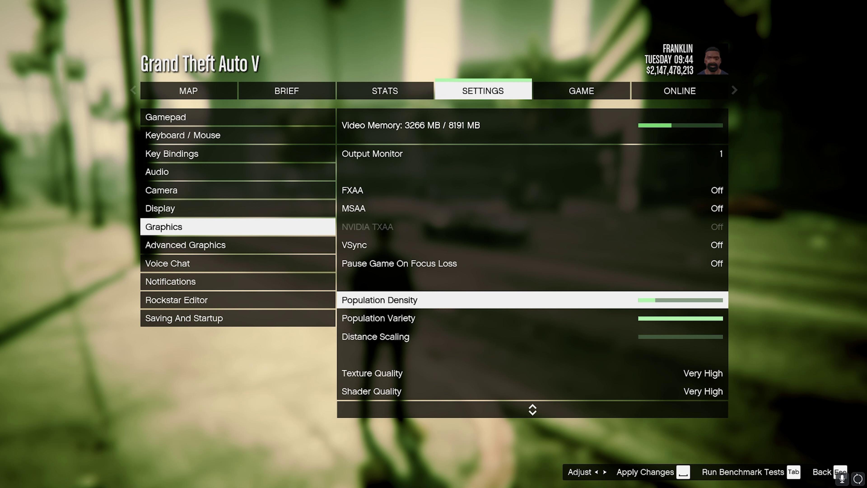
{"action": "key", "text": "Down"}
{"action": "key", "text": "Left"}
{"action": "key", "text": "Left"}
{"action": "key", "text": "Left"}
{"action": "key", "text": "Left"}
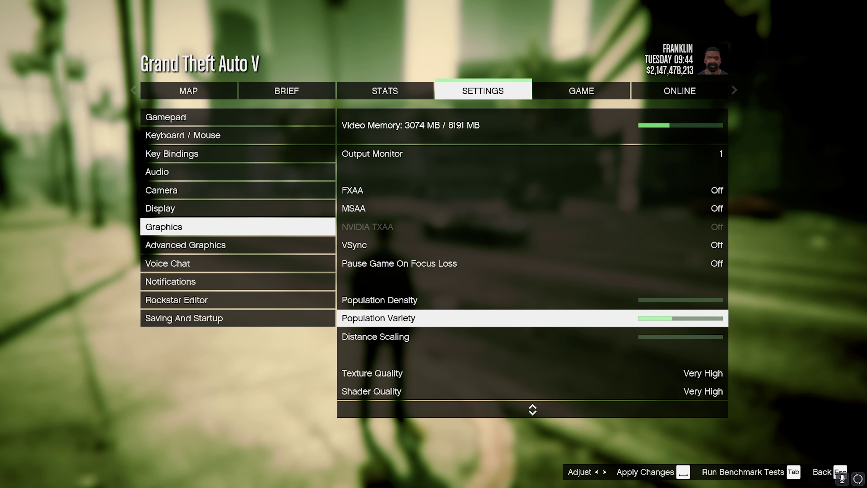
{"action": "key", "text": "Down"}
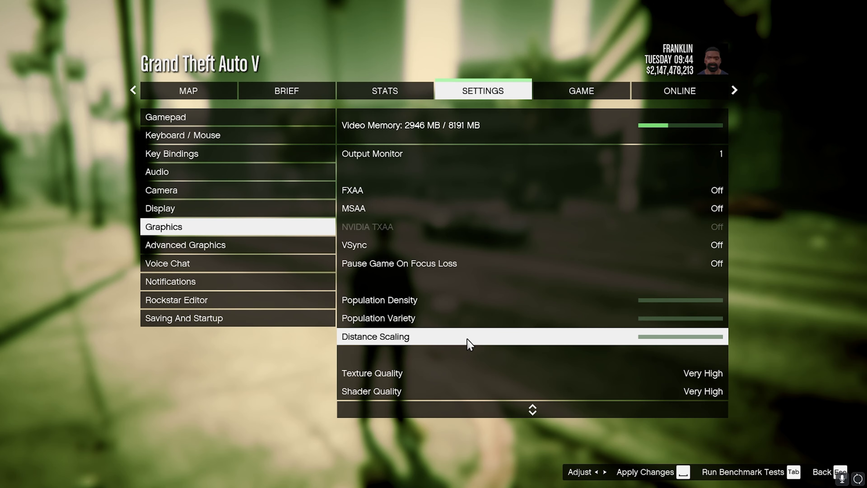
{"action": "scroll", "coordinate": [368, 339], "scroll_direction": "down", "scroll_amount": 1}
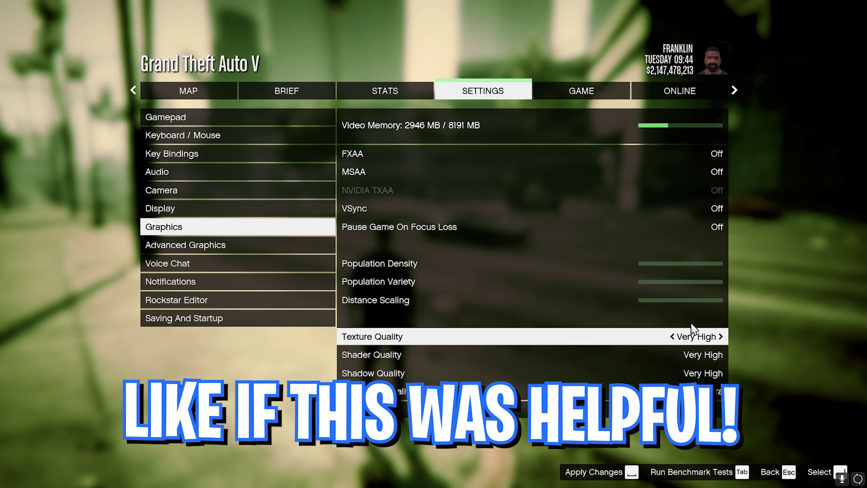
Review Shader Quality and the remaining quality options, leaving Post FX at High and Tessellation at Very High
{"action": "key", "text": "Down"}
{"action": "key", "text": "Down"}
{"action": "key", "text": "Down"}
{"action": "key", "text": "Down"}
{"action": "key", "text": "Down"}
{"action": "key", "text": "Down"}
{"action": "key", "text": "Down"}
{"action": "key", "text": "Down"}
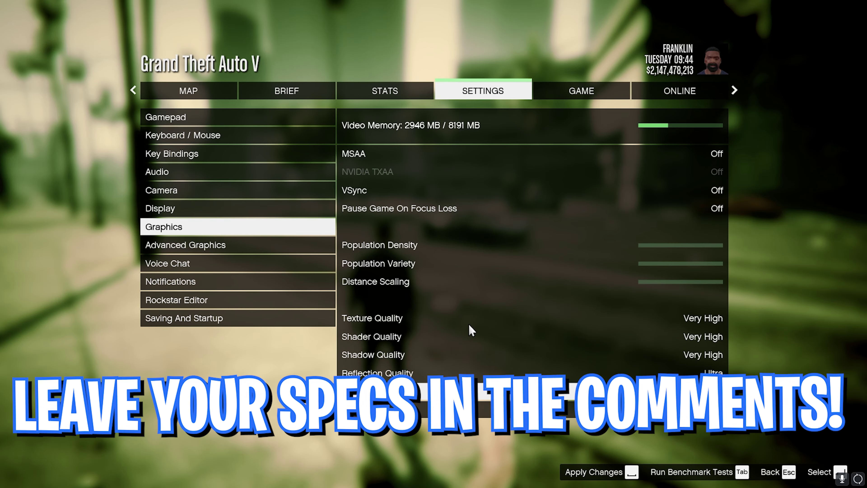
{"action": "key", "text": "Down"}
{"action": "key", "text": "Down"}
{"action": "key", "text": "Down"}
{"action": "key", "text": "Down"}
{"action": "key", "text": "Down"}
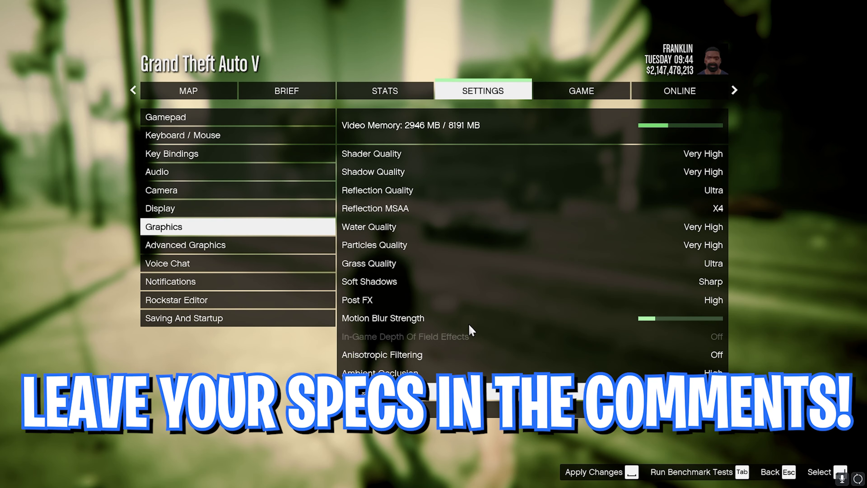
{"action": "key", "text": "Up"}
{"action": "key", "text": "Up"}
{"action": "key", "text": "Up"}
{"action": "key", "text": "Up"}
{"action": "key", "text": "Up"}
{"action": "key", "text": "Up"}
{"action": "key", "text": "Up"}
{"action": "key", "text": "Up"}
{"action": "key", "text": "Up"}
{"action": "key", "text": "Up"}
{"action": "key", "text": "Up"}
{"action": "key", "text": "Up"}
{"action": "key", "text": "Up"}
{"action": "key", "text": "Up"}
{"action": "key", "text": "Up"}
{"action": "key", "text": "Up"}
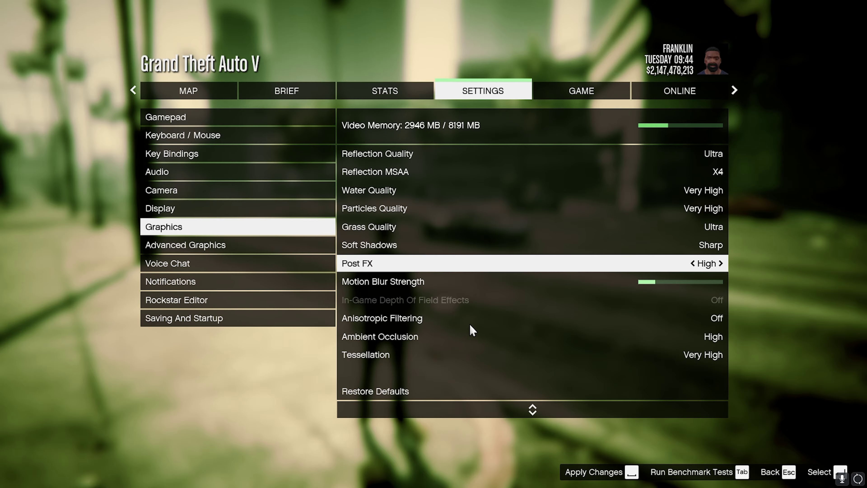